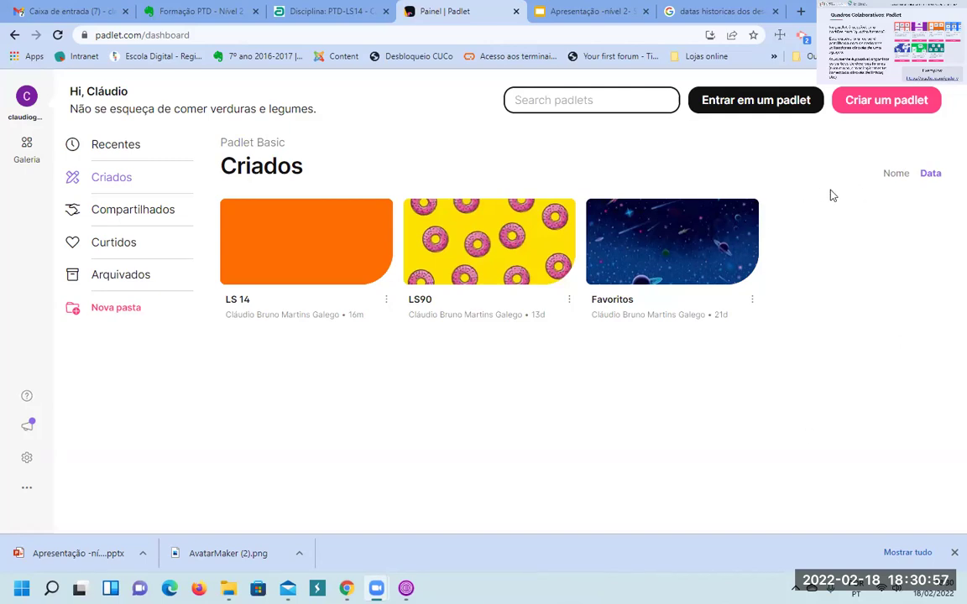
Step: Create a new padlet using the Mapa layout
click(891, 114)
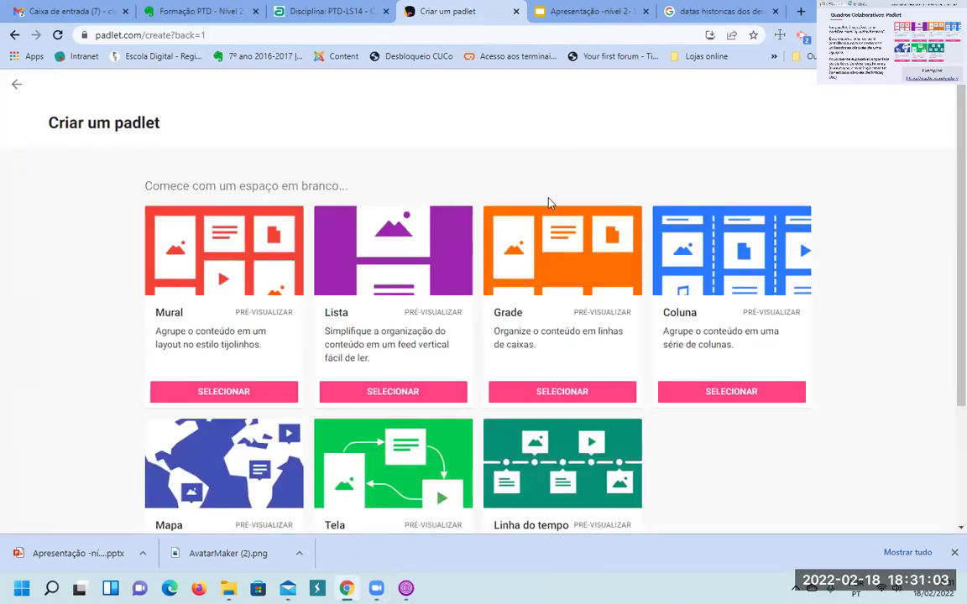
scroll(600, 313, down, 2)
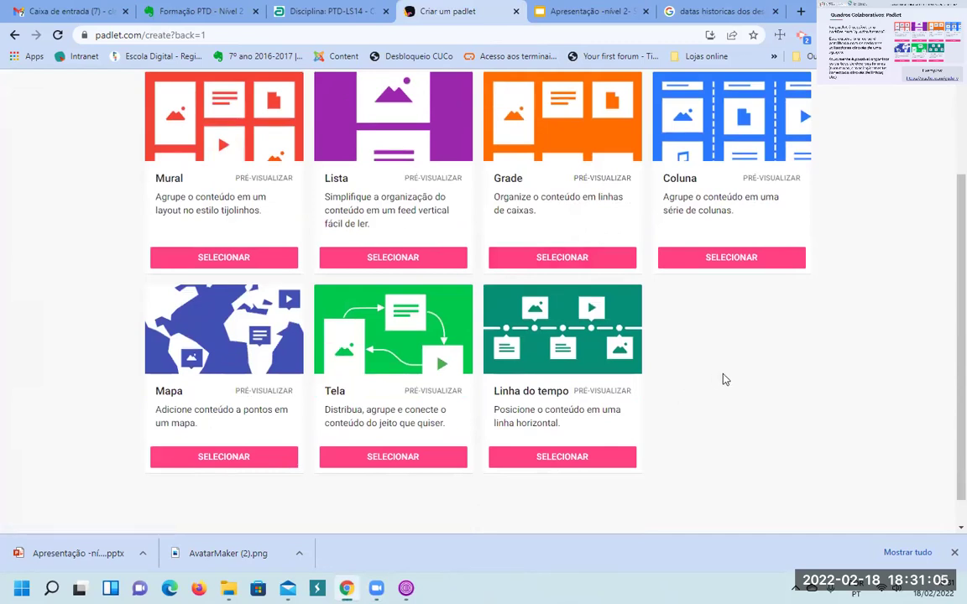
scroll(734, 365, up, 1)
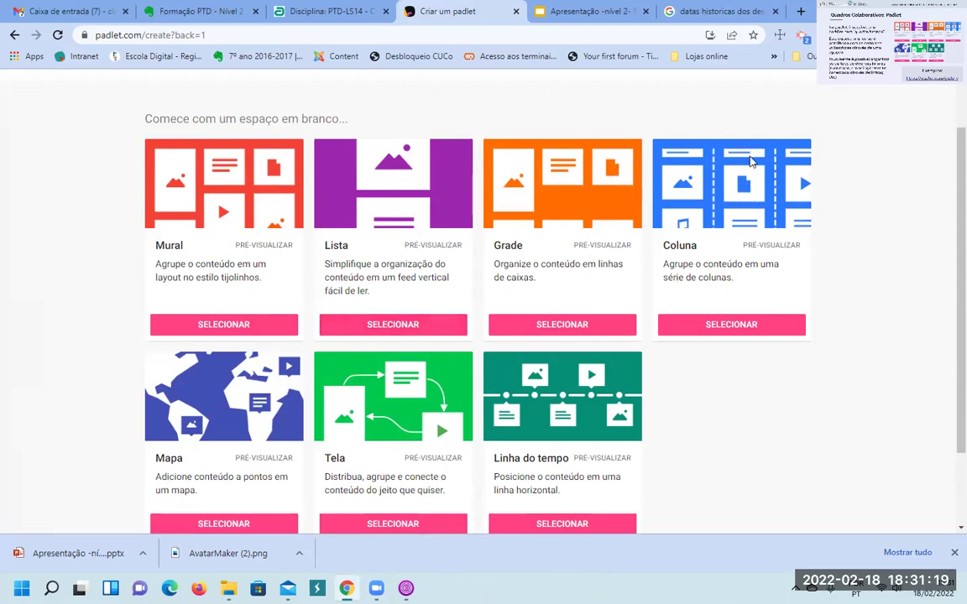
scroll(670, 267, down, 2)
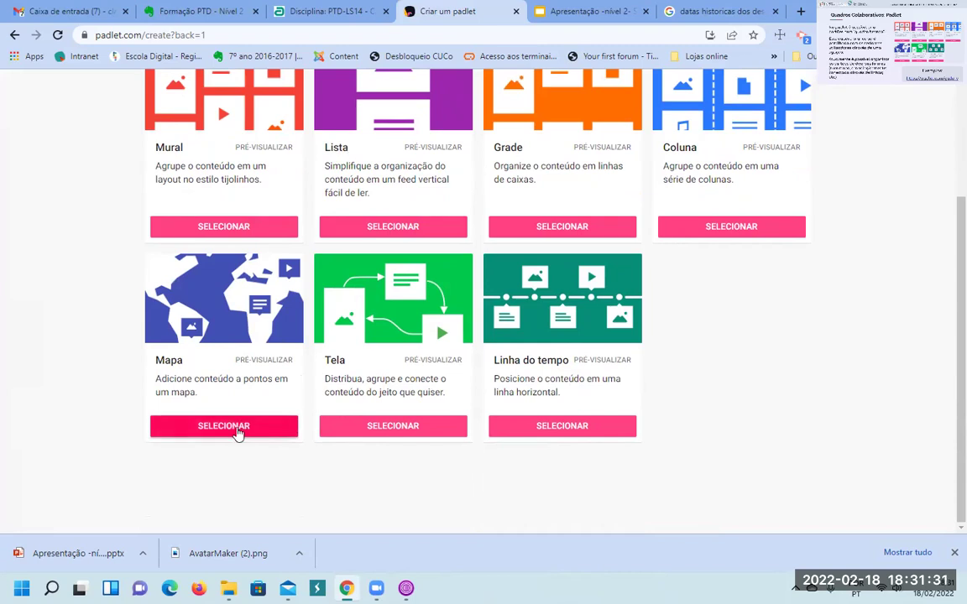
click(238, 430)
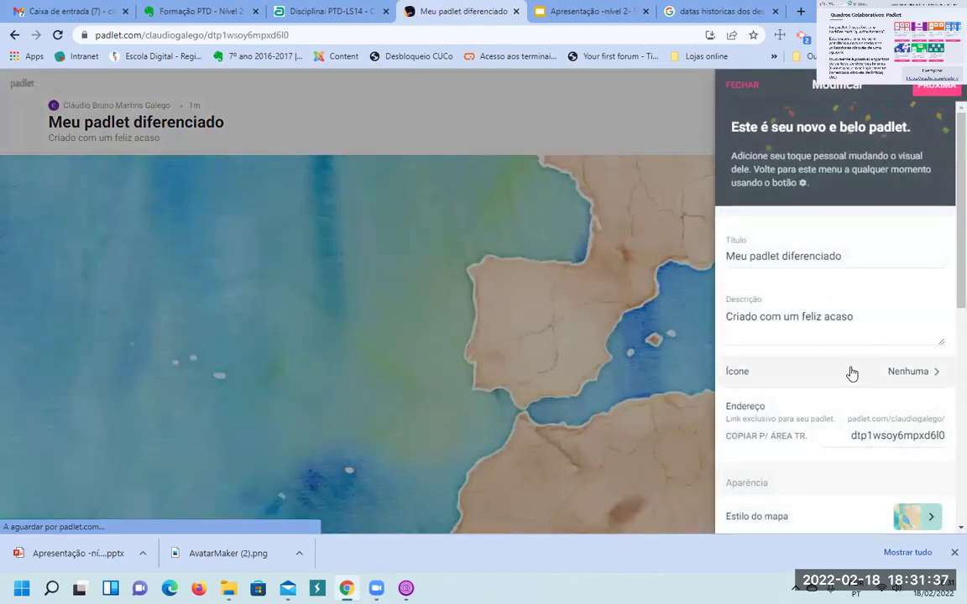
Step: Look through the available map styles for the new padlet and close its settings
scroll(852, 374, down, 3)
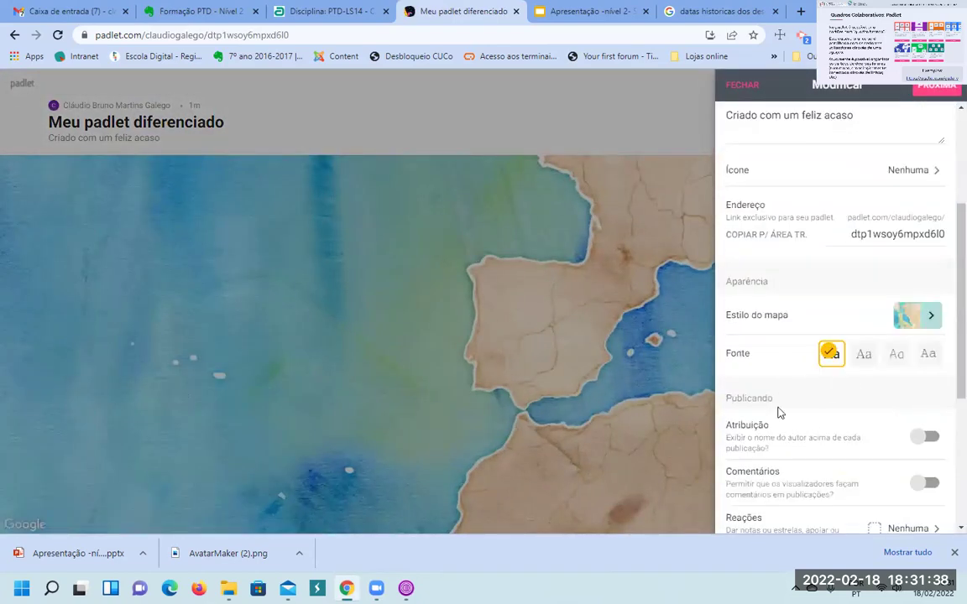
click(928, 319)
scroll(893, 252, down, 8)
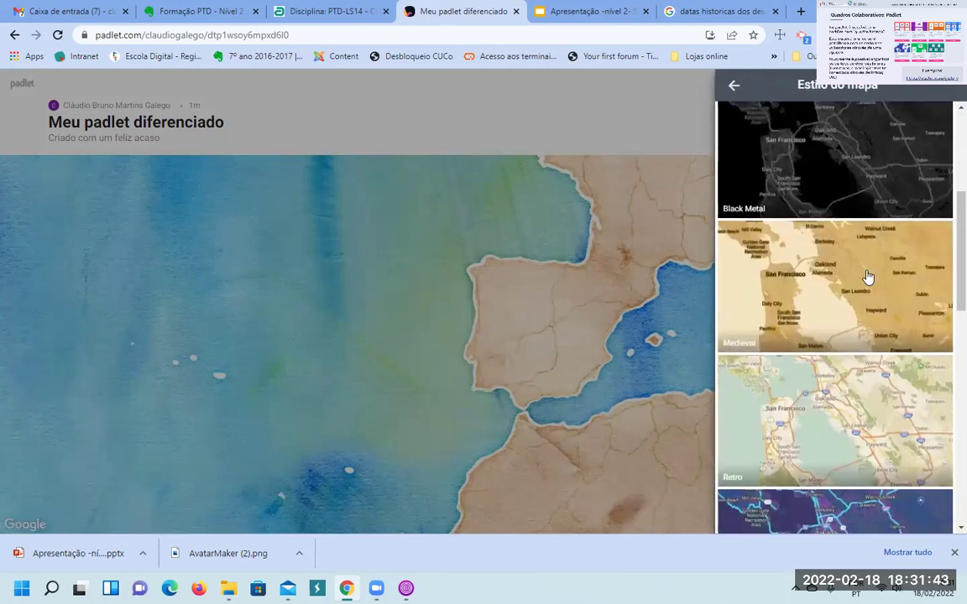
scroll(862, 329, down, 5)
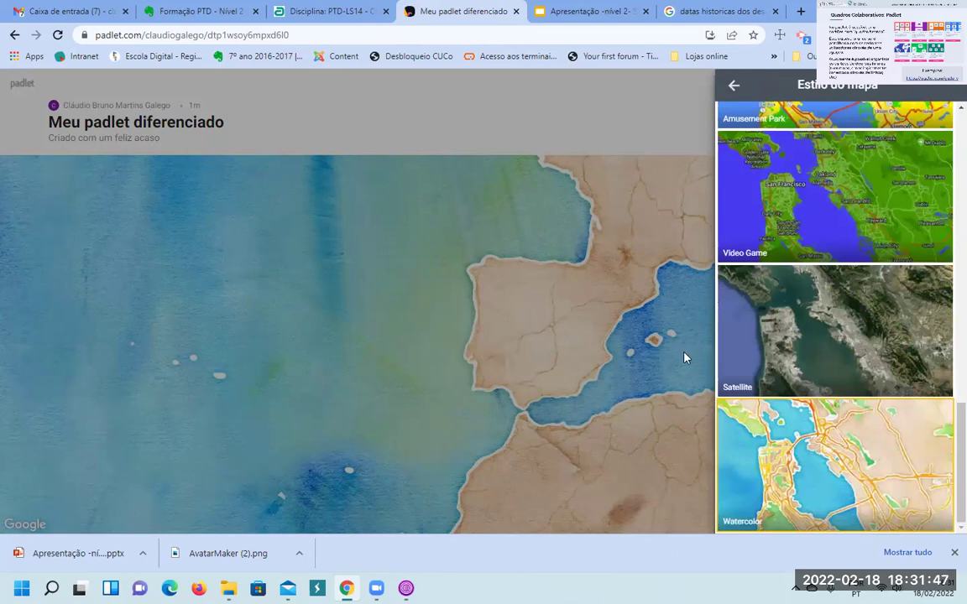
click(604, 369)
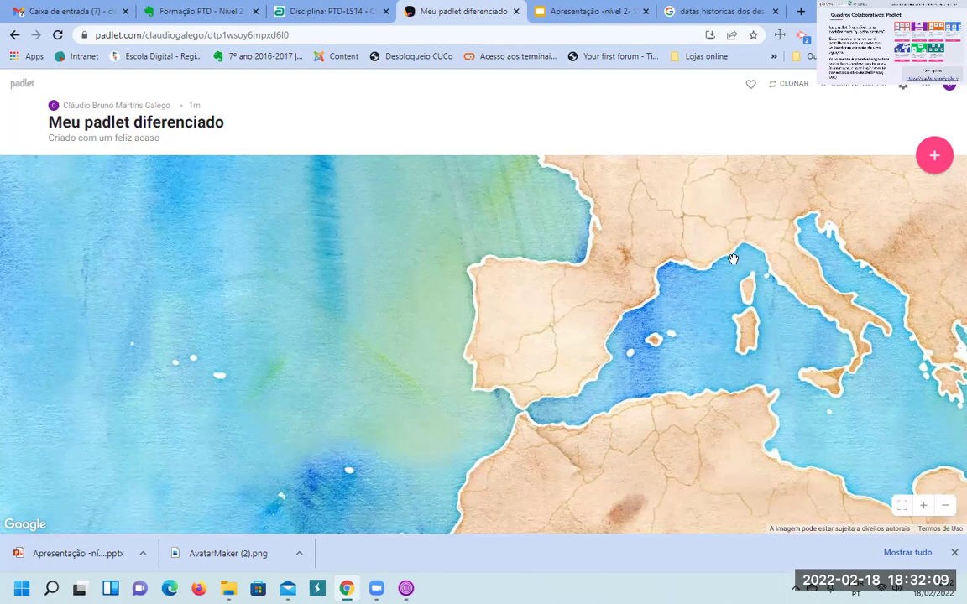
Step: Start a new map post and set its location to Lisboa by searching for the place name
click(934, 159)
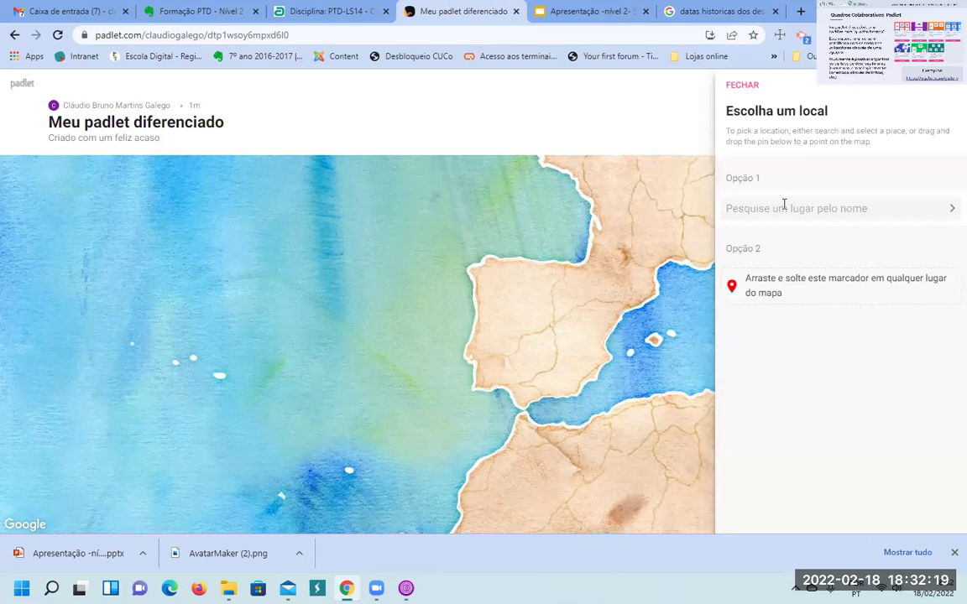
text(Lisboa)
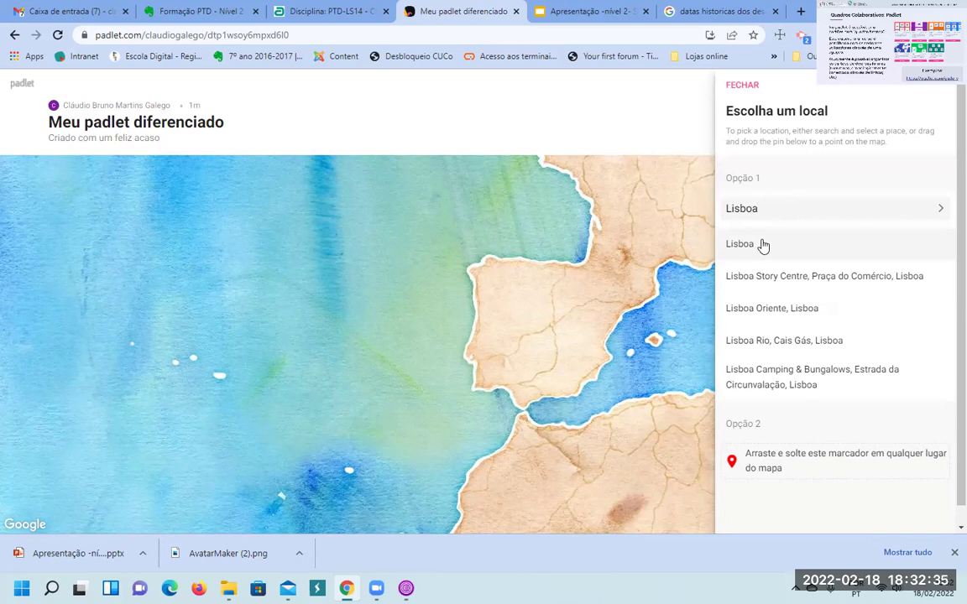
click(764, 245)
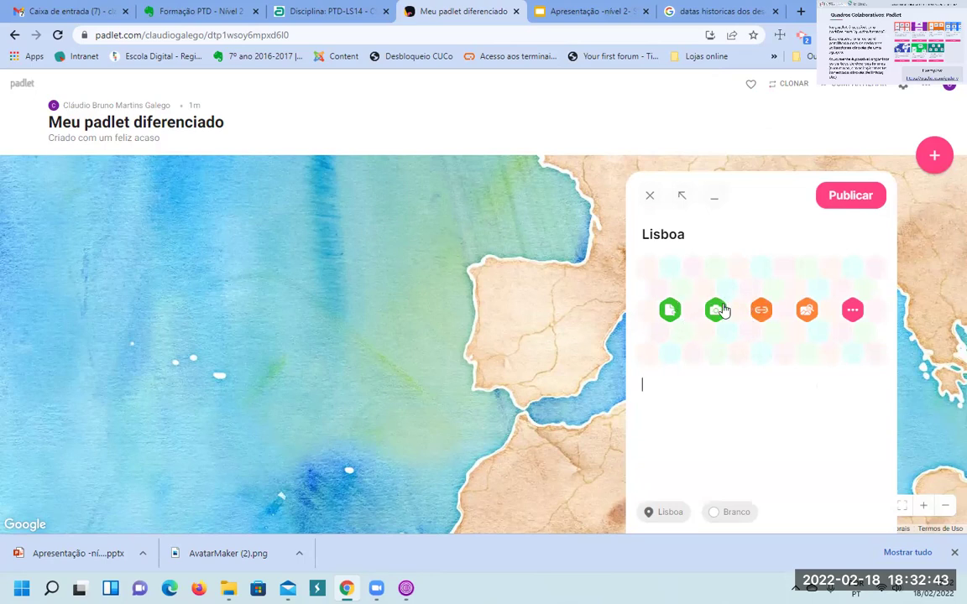
Step: Attach the "Visitas Guiadas Lisboa" image of the triumphal arch to the post from the suggested Lisboa image search
click(807, 312)
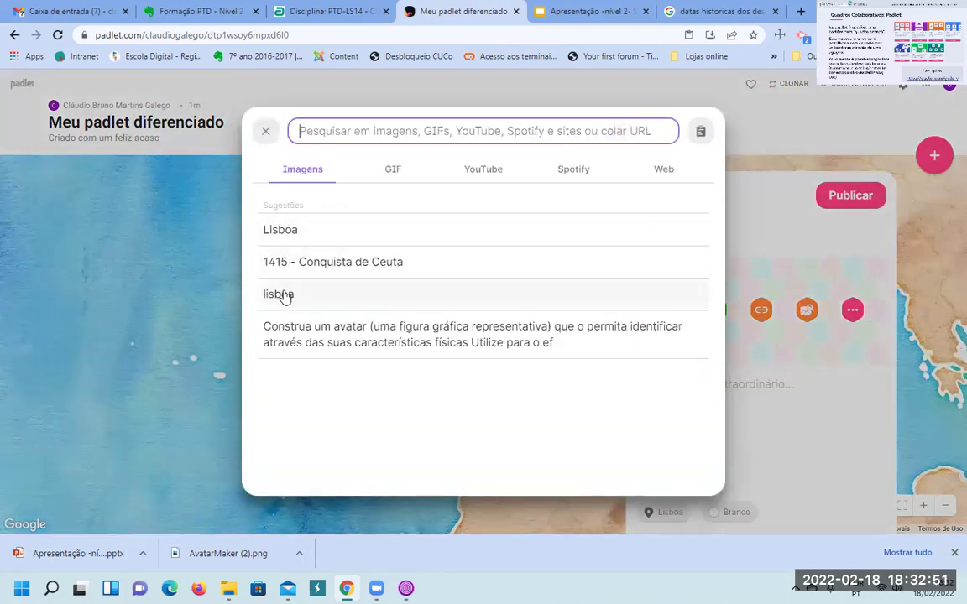
click(314, 231)
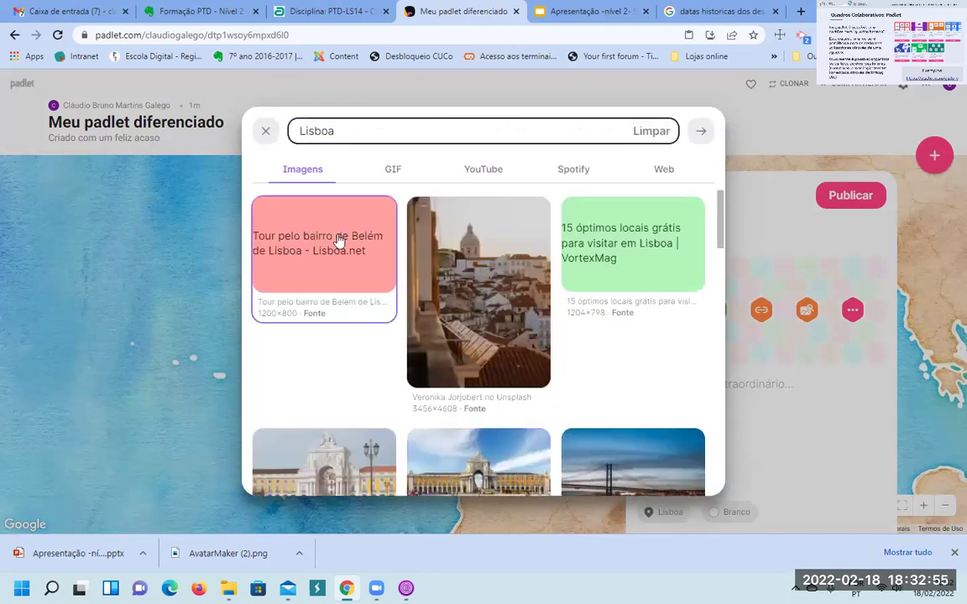
scroll(492, 298, down, 2)
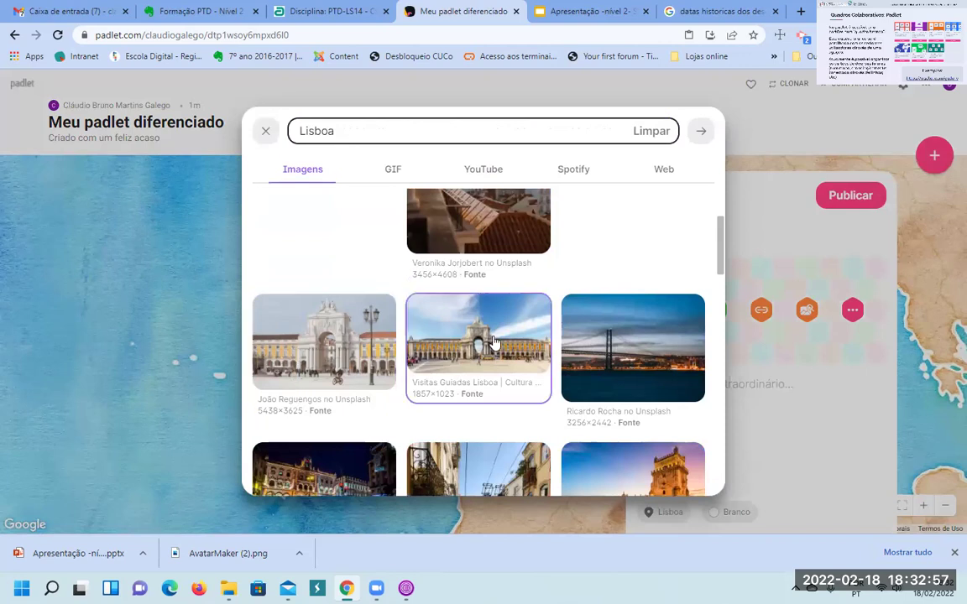
click(447, 303)
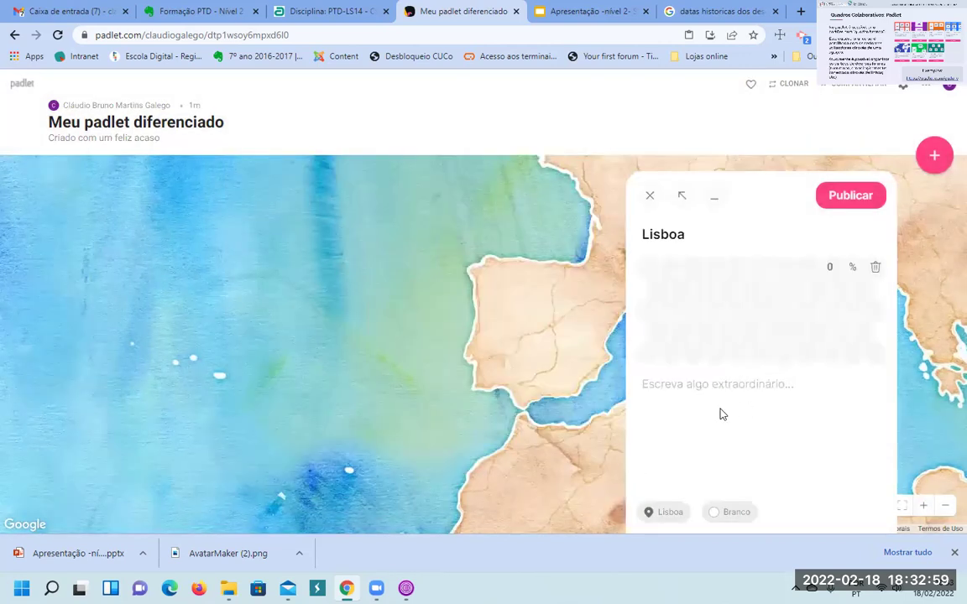
Step: Write "Esta é a capital de Portugal" as the Lisboa post's text and publish it
click(691, 389)
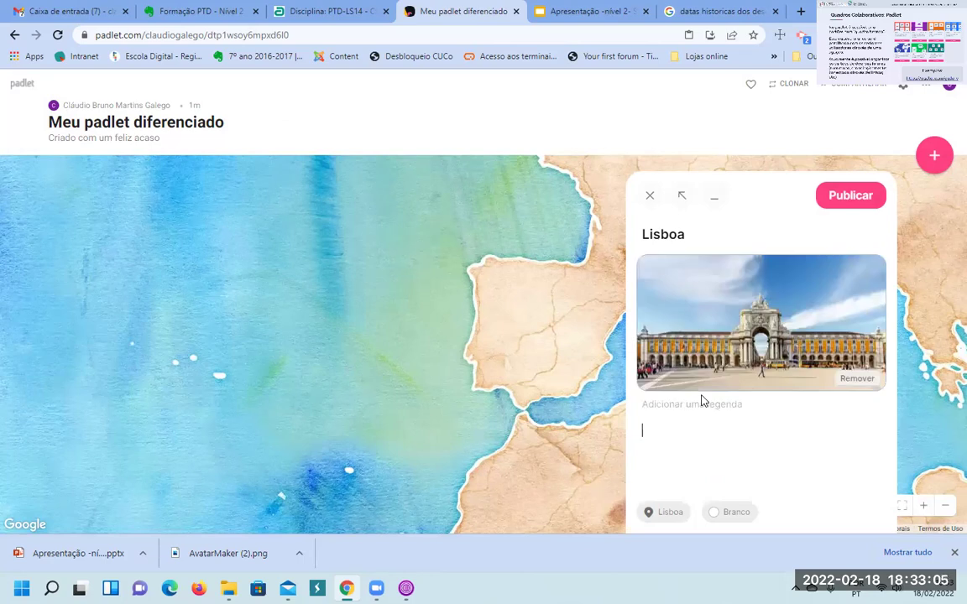
text(EW)
text(sta é a capital de )
text(Portugal)
click(837, 194)
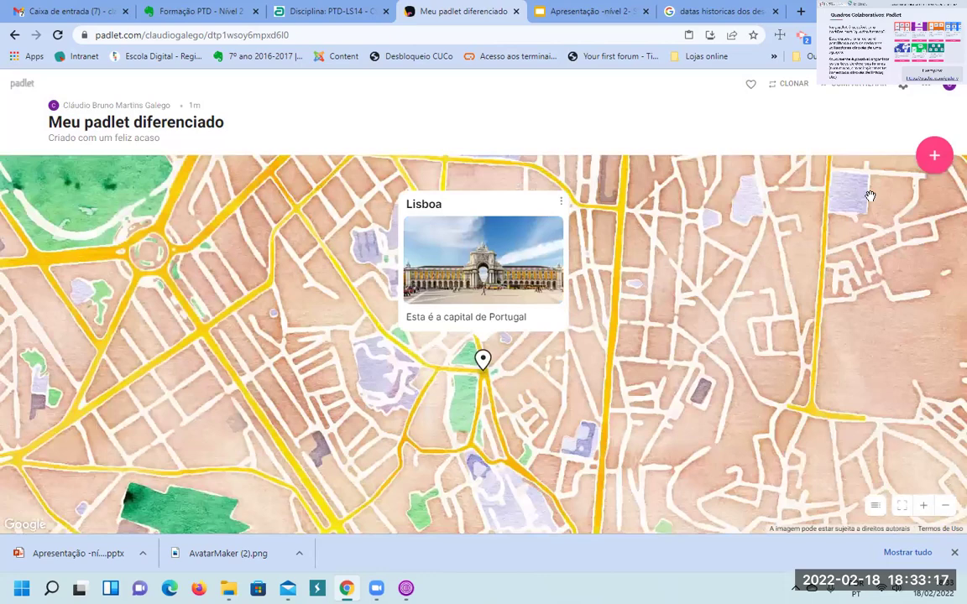
Step: View the Lisboa pin on the whole world map, hiding and reopening its post card
scroll(632, 420, down, 5)
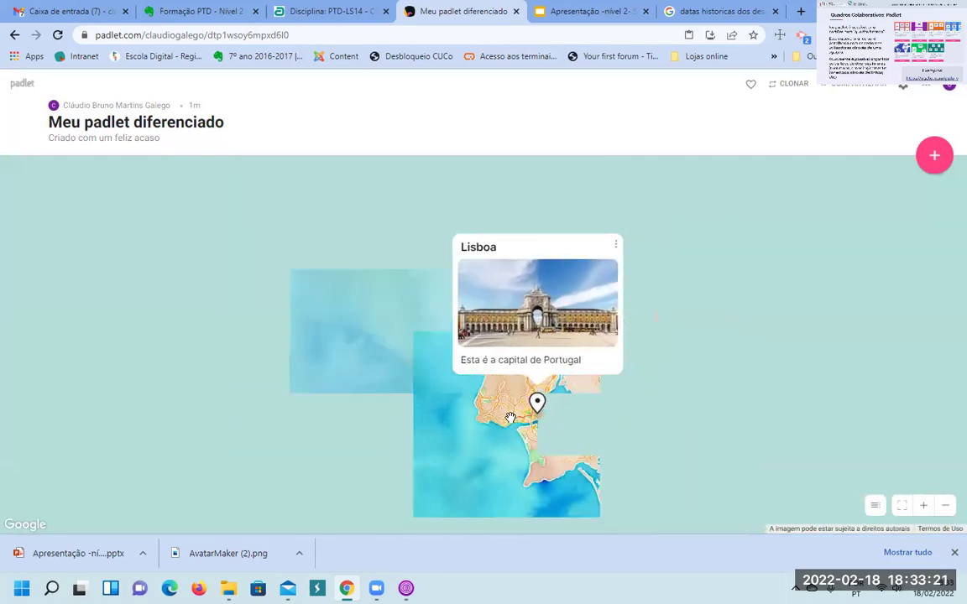
scroll(459, 423, up, 3)
scroll(373, 419, down, 5)
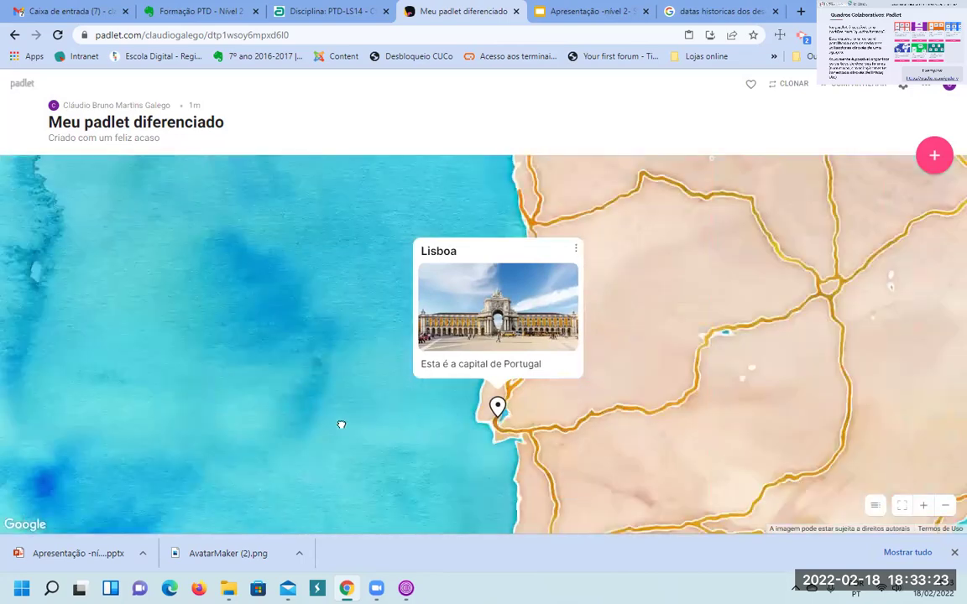
scroll(350, 417, down, 4)
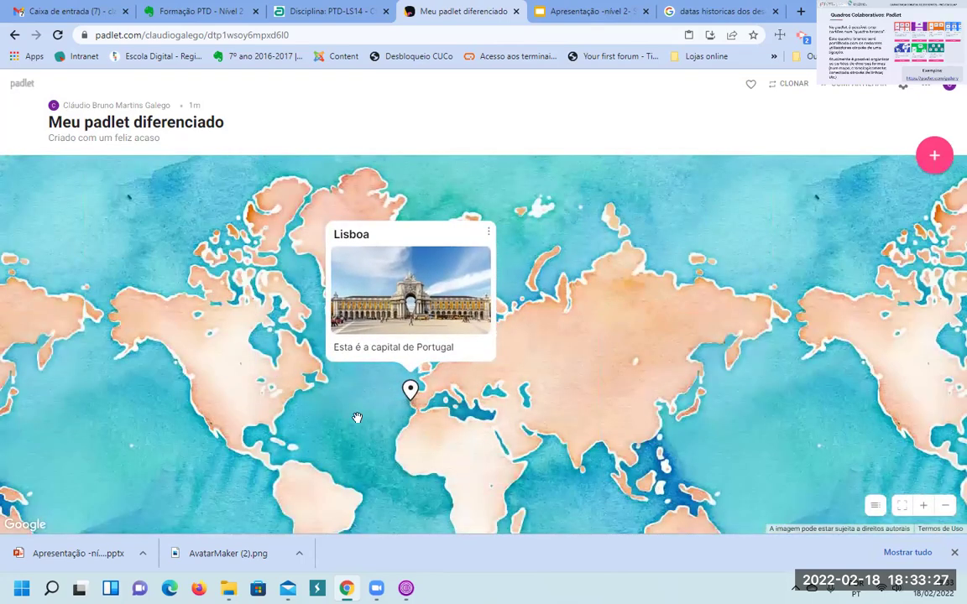
click(357, 423)
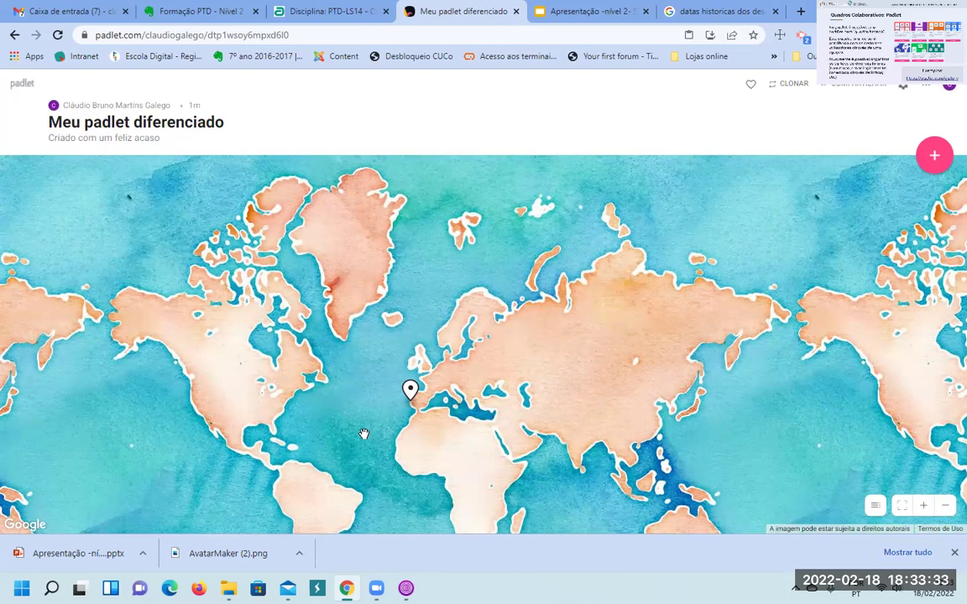
click(410, 390)
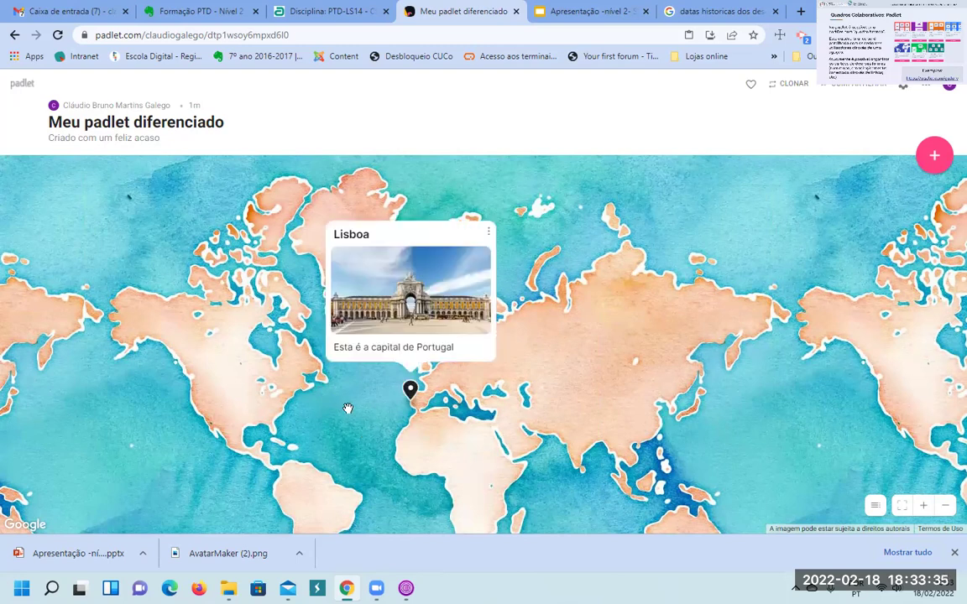
click(339, 371)
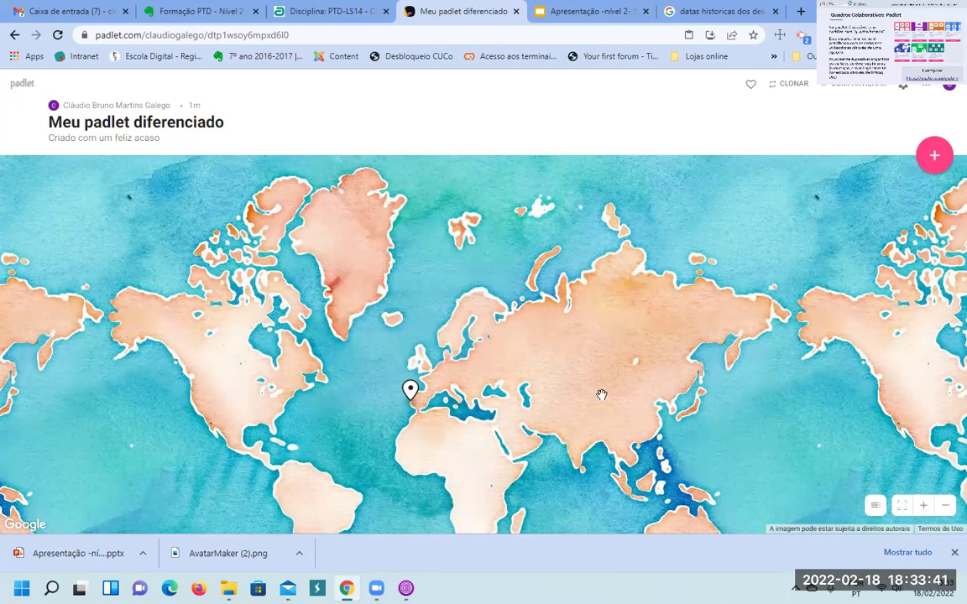
Step: Leave the map padlet and create another padlet using the Linha do tempo layout
click(20, 83)
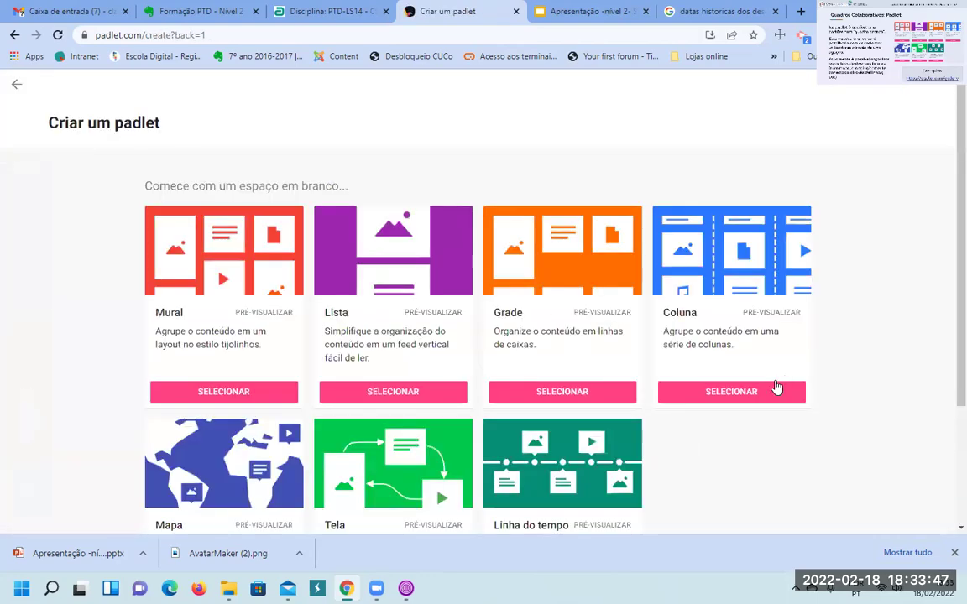
scroll(780, 369, down, 2)
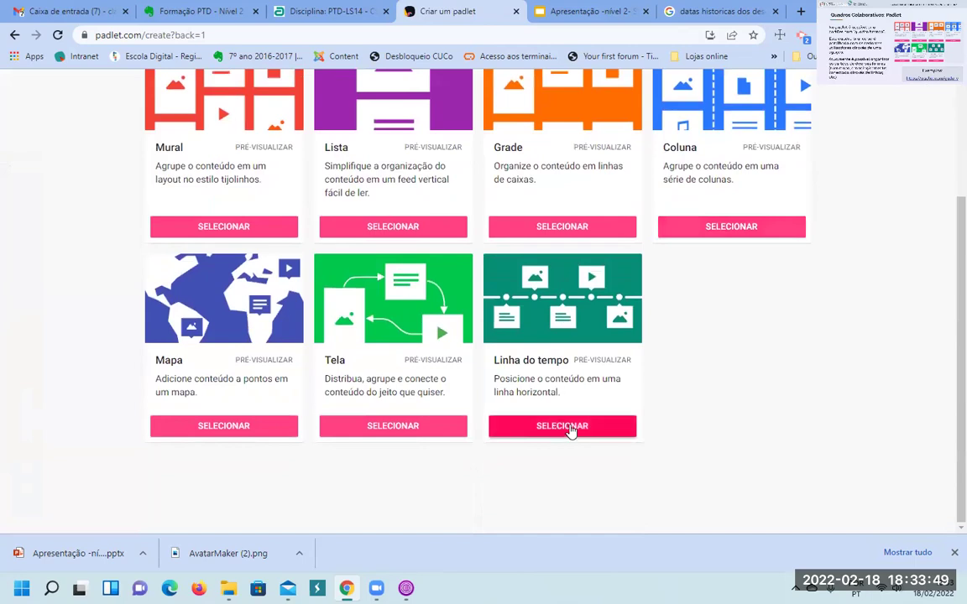
click(570, 428)
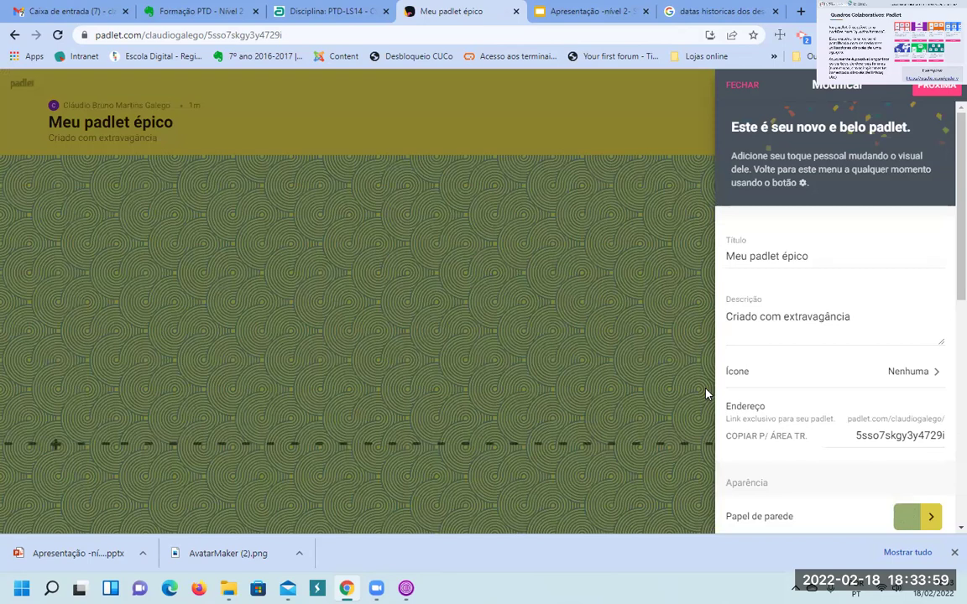
click(788, 257)
drag(808, 256, 727, 256)
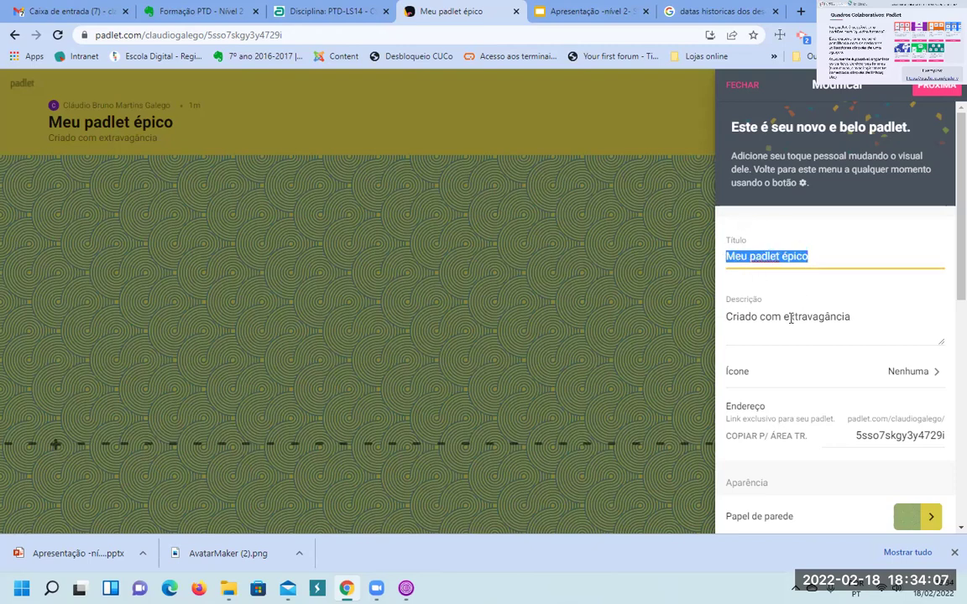
Step: Set the timeline padlet's wallpaper to the Map image and return to the main padlet settings
scroll(783, 328, down, 2)
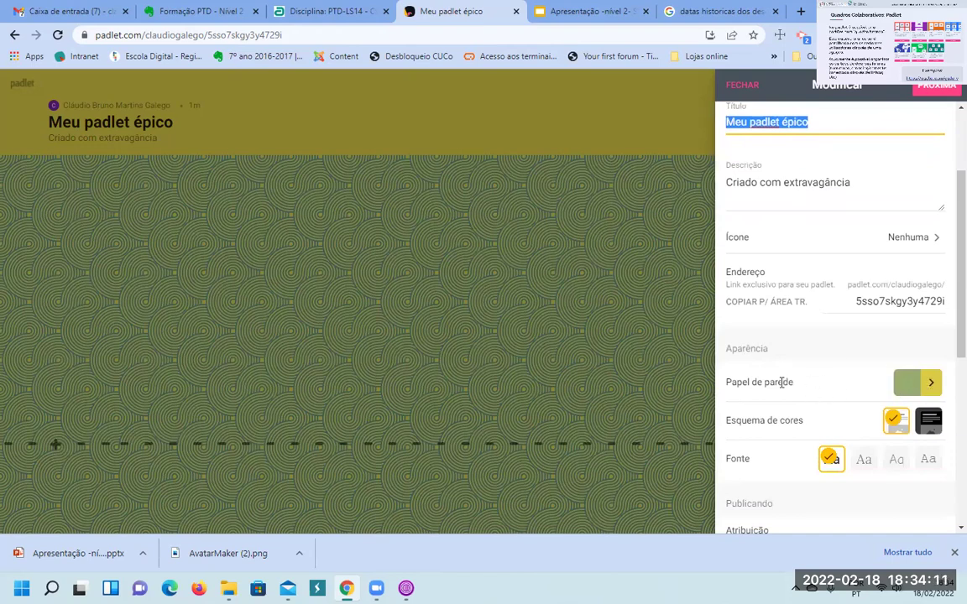
click(931, 383)
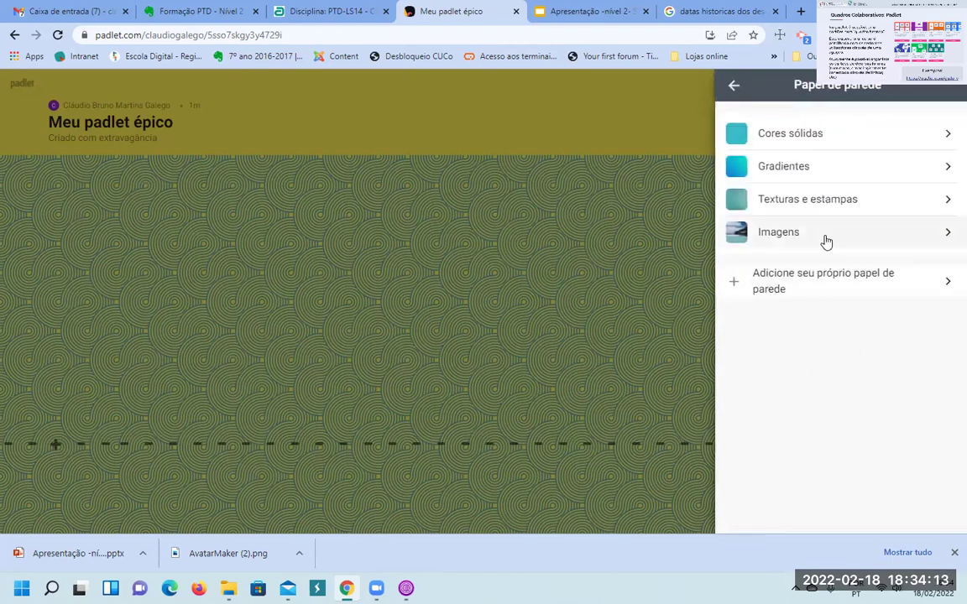
click(940, 232)
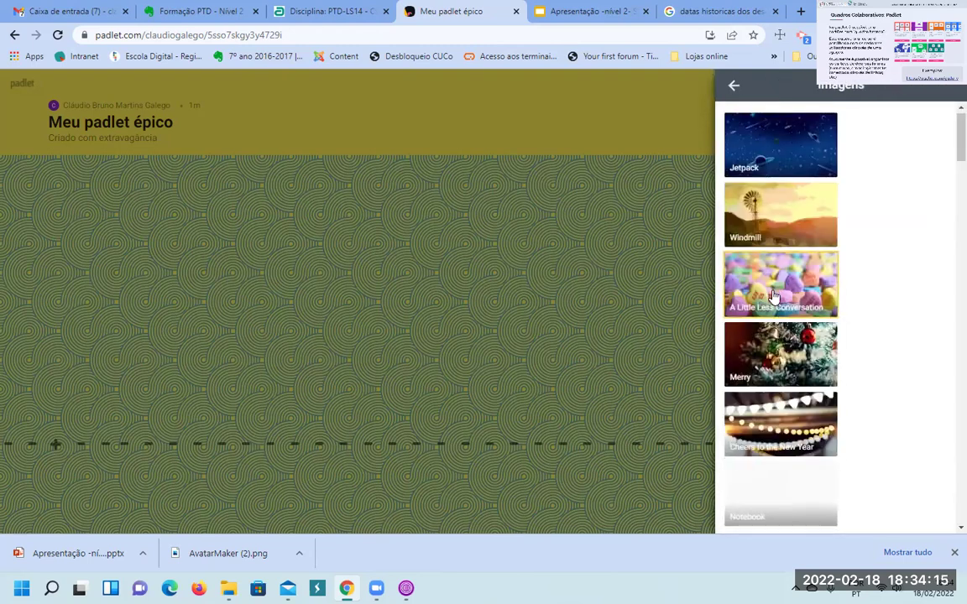
scroll(772, 295, down, 5)
scroll(778, 320, down, 2)
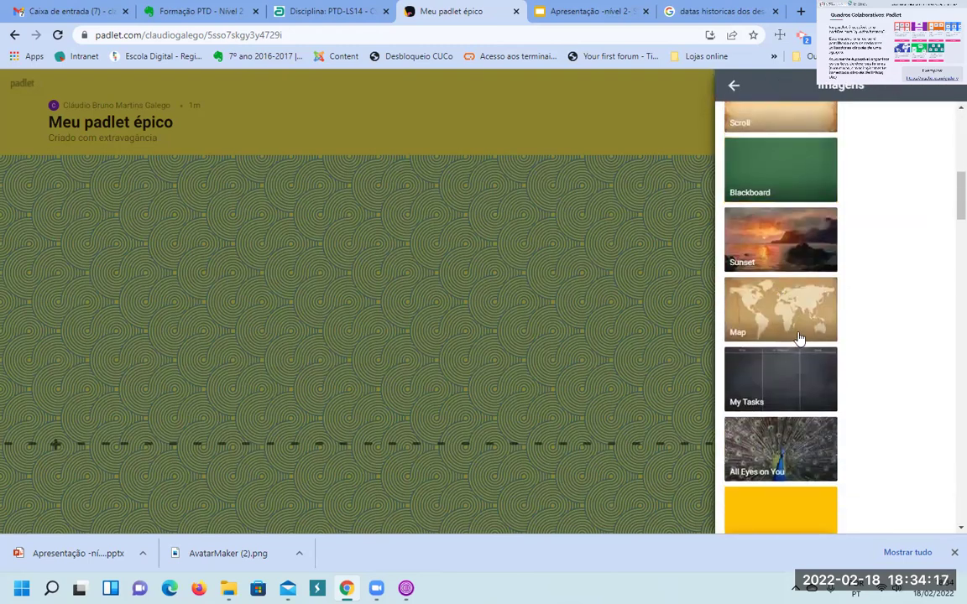
click(812, 313)
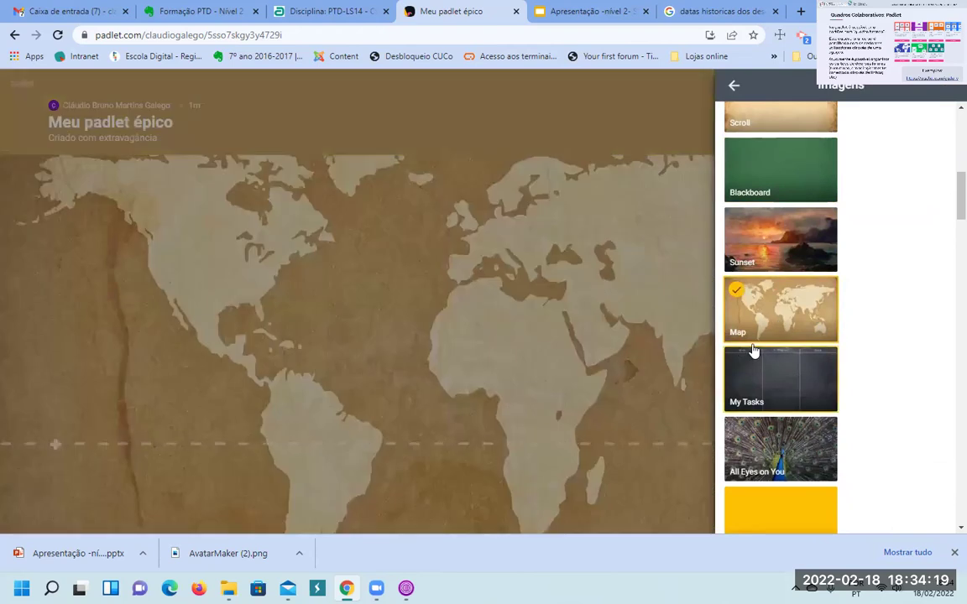
click(735, 86)
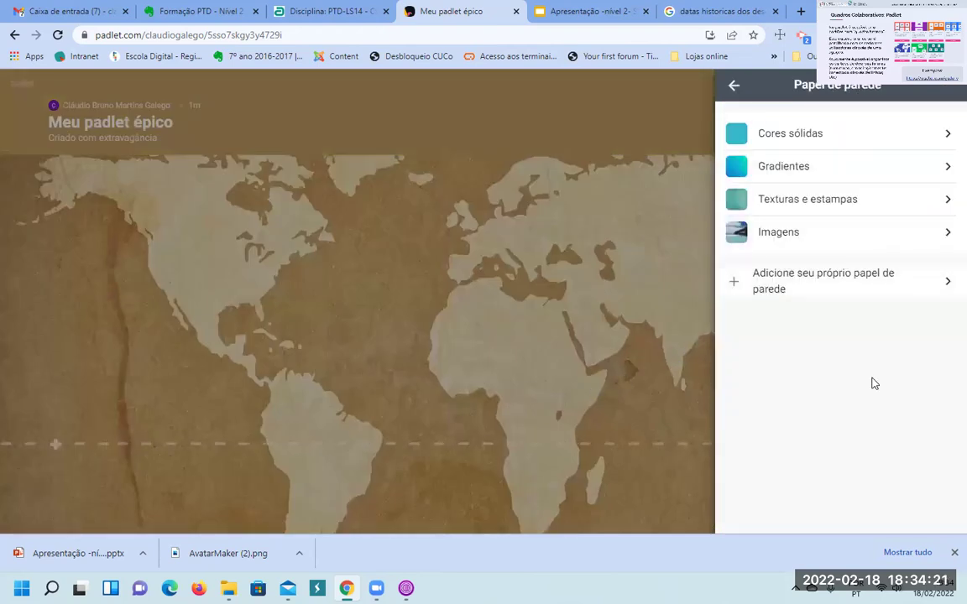
click(737, 87)
scroll(889, 425, down, 4)
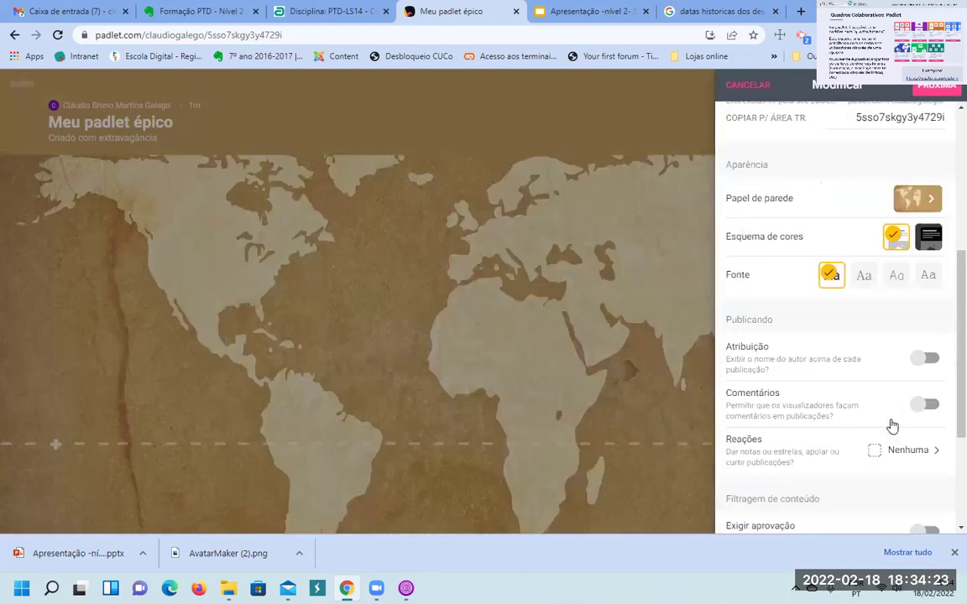
Step: Review the timeline padlet's remaining settings, accept them and proceed to the board to start posting
scroll(845, 378, down, 1)
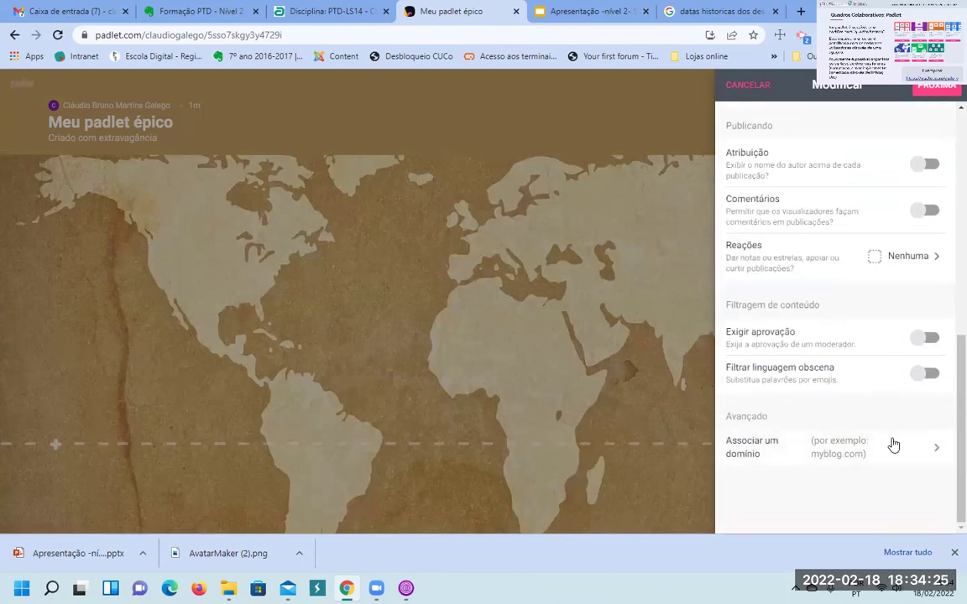
scroll(864, 328, up, 2)
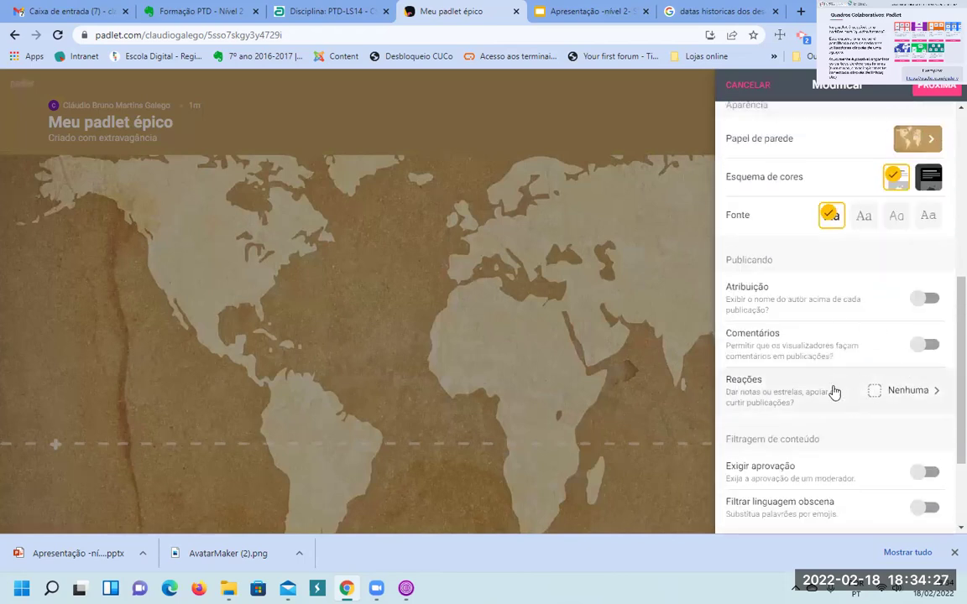
scroll(851, 398, up, 4)
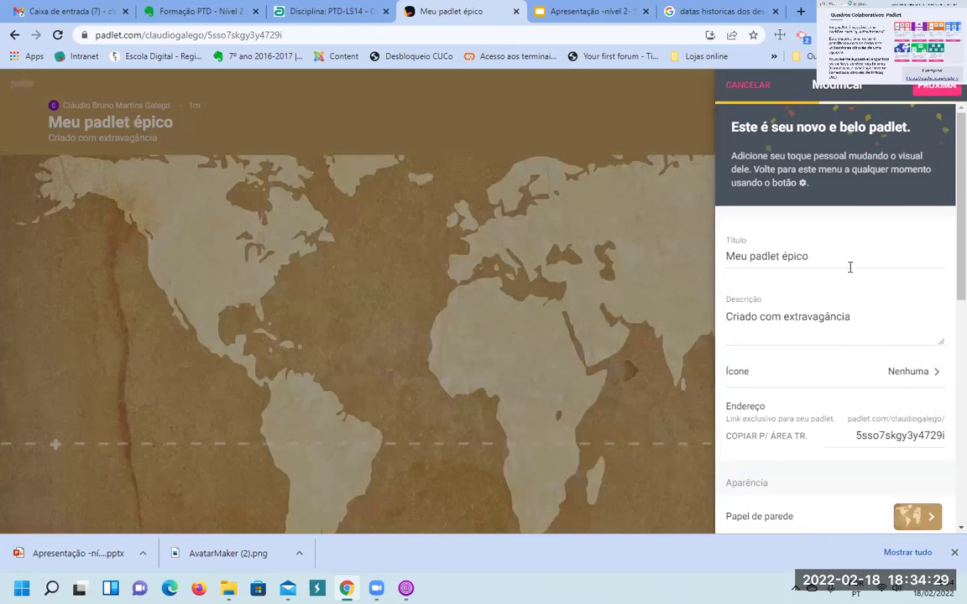
click(934, 85)
click(843, 280)
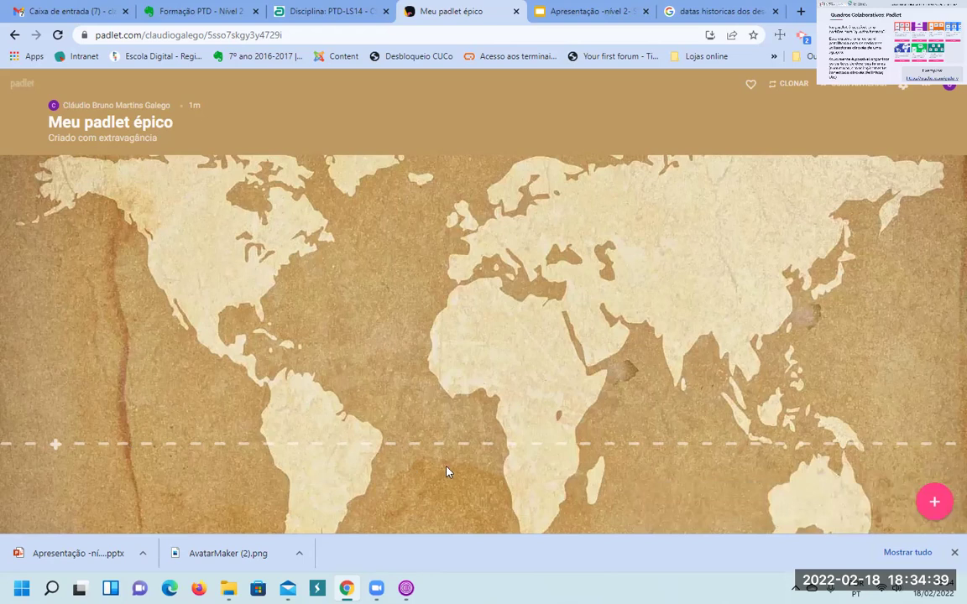
Step: Start a new timeline post with the subject "1415 - Conquista de Ceuta"
click(934, 501)
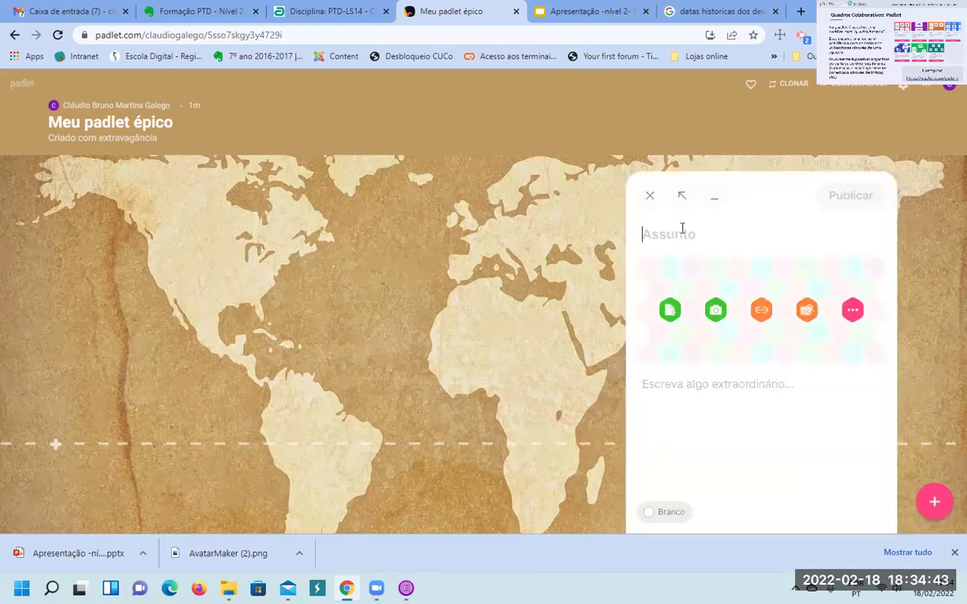
text(14)
text(15)
text( -Cpo)
text(quista de Ceuta)
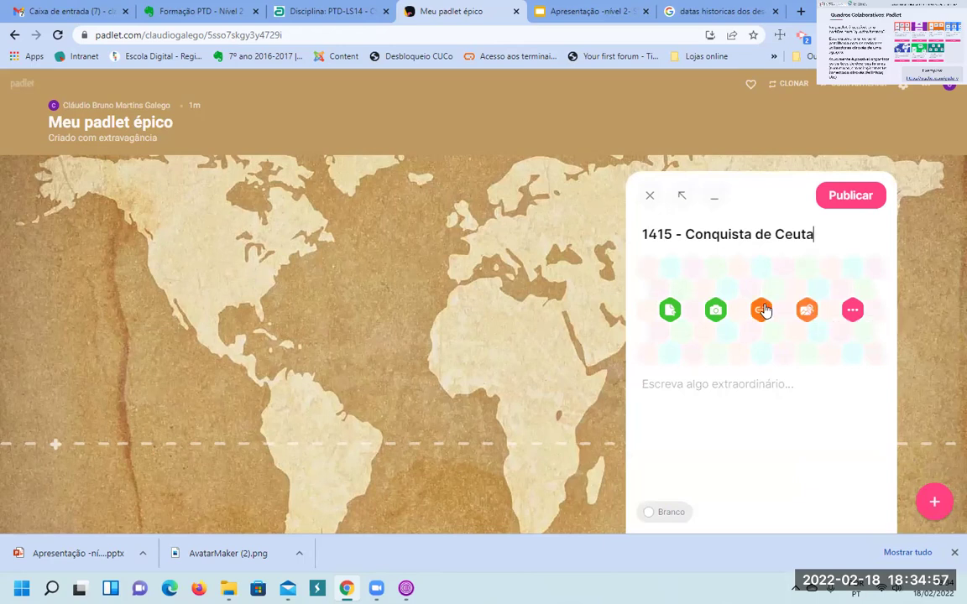
Step: Search images for the suggested "1415 - Conquista de Ceuta" and attach the "Os Descobrimentos de 1415" picture labelled "Conquista de Ceuta" to the post
click(808, 310)
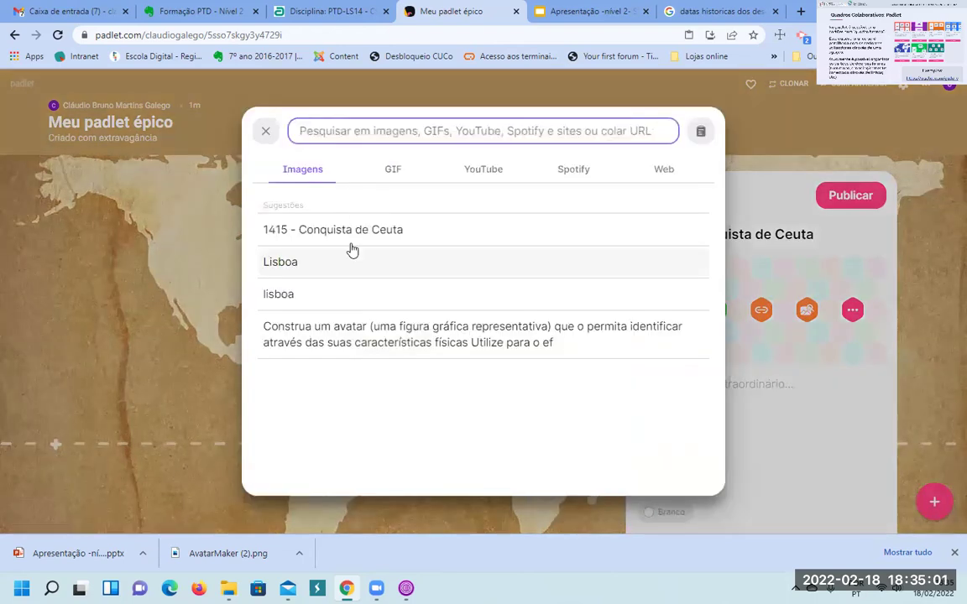
click(371, 224)
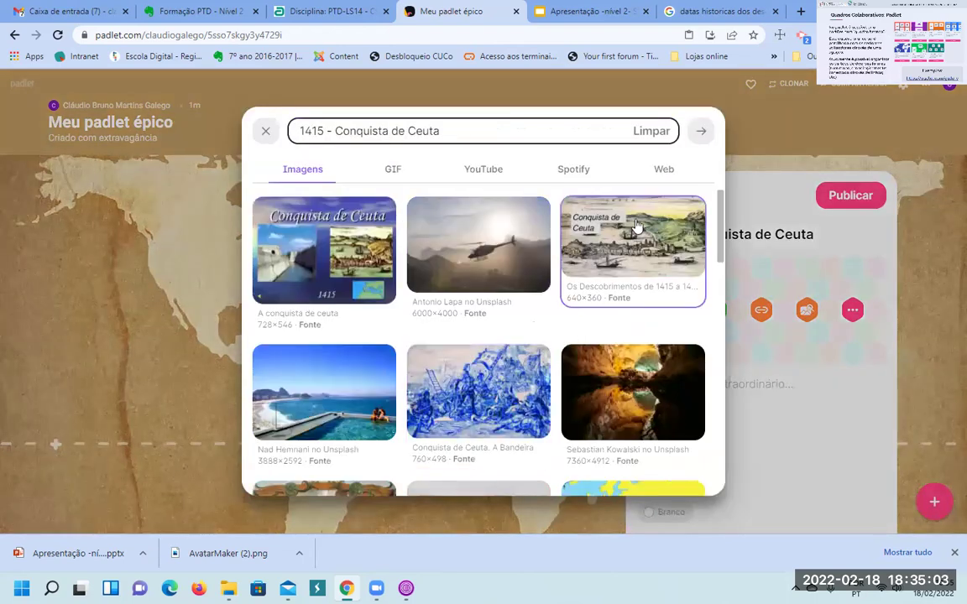
click(561, 220)
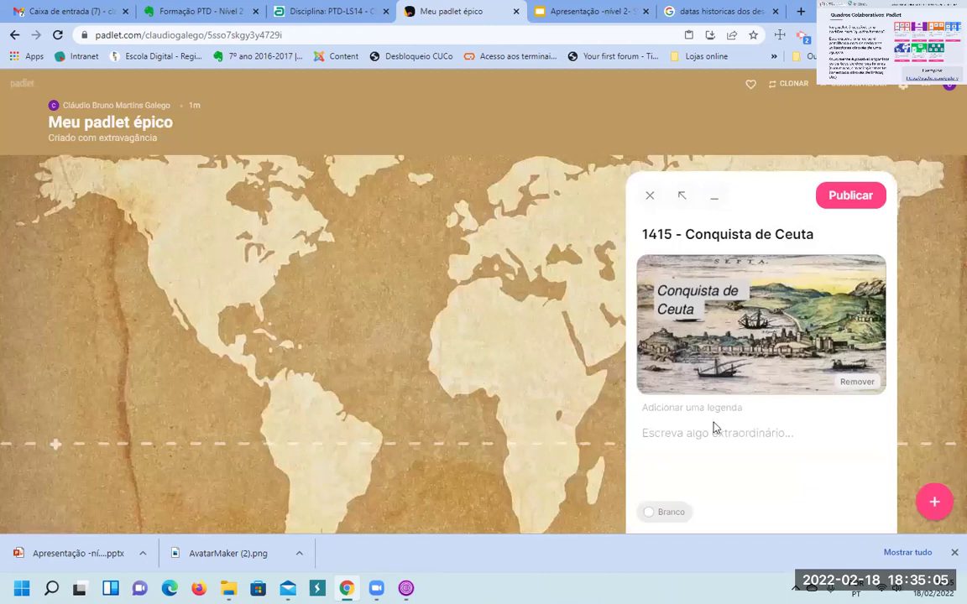
Step: Write "Momento muito importante ...." as the Ceuta post's text and publish it
click(663, 434)
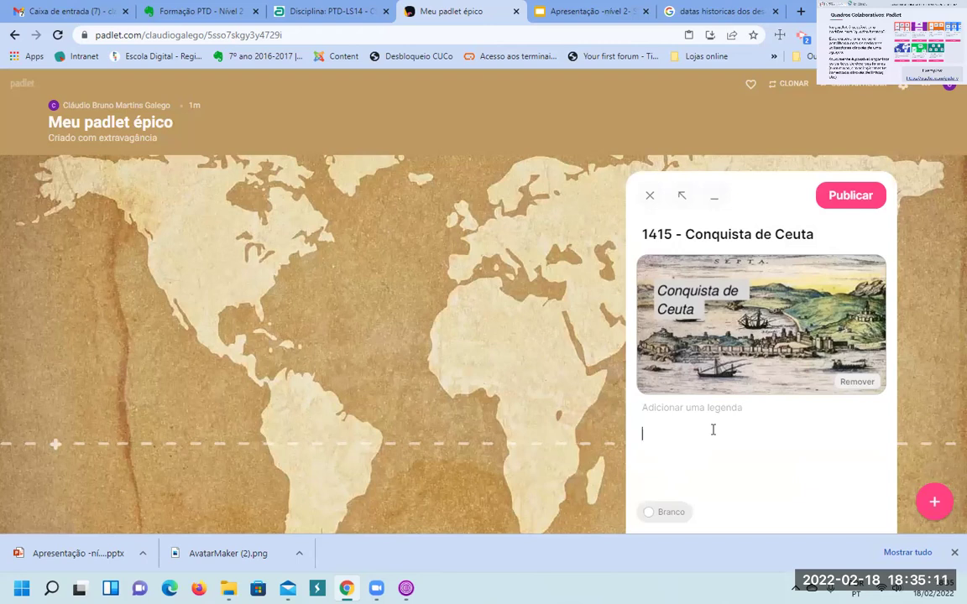
text(Momunt)
key(BackSpace)
key(BackSpace)
key(BackSpace)
text(mento muito importante ....)
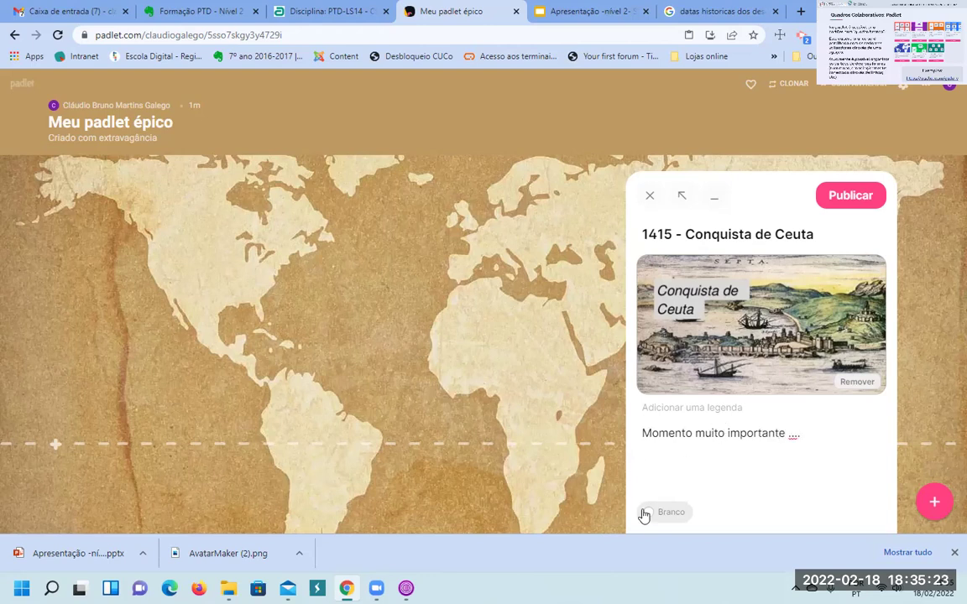
click(846, 196)
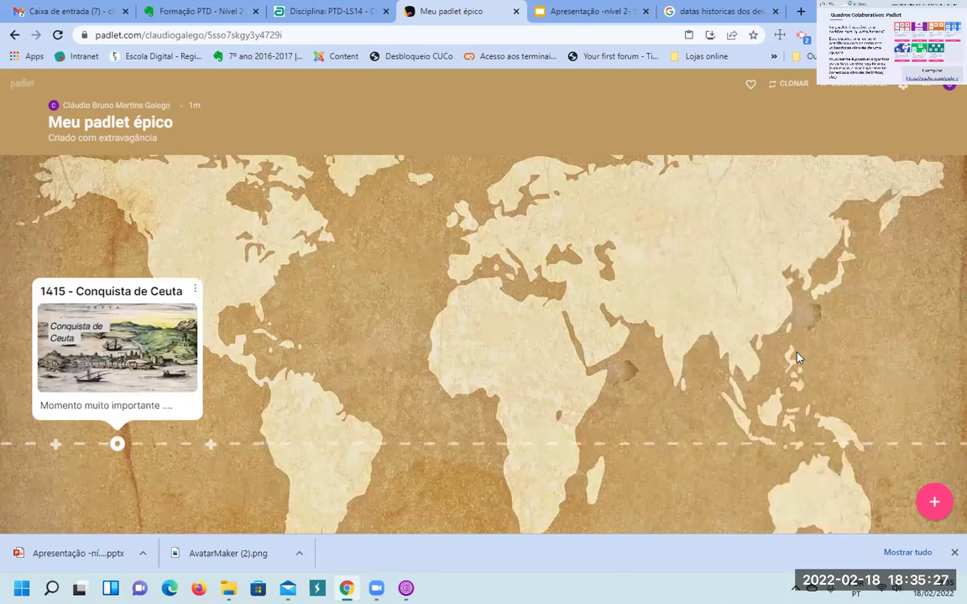
Step: Start a second timeline post with the subject "1418 - descoberta da Madeira"
click(925, 508)
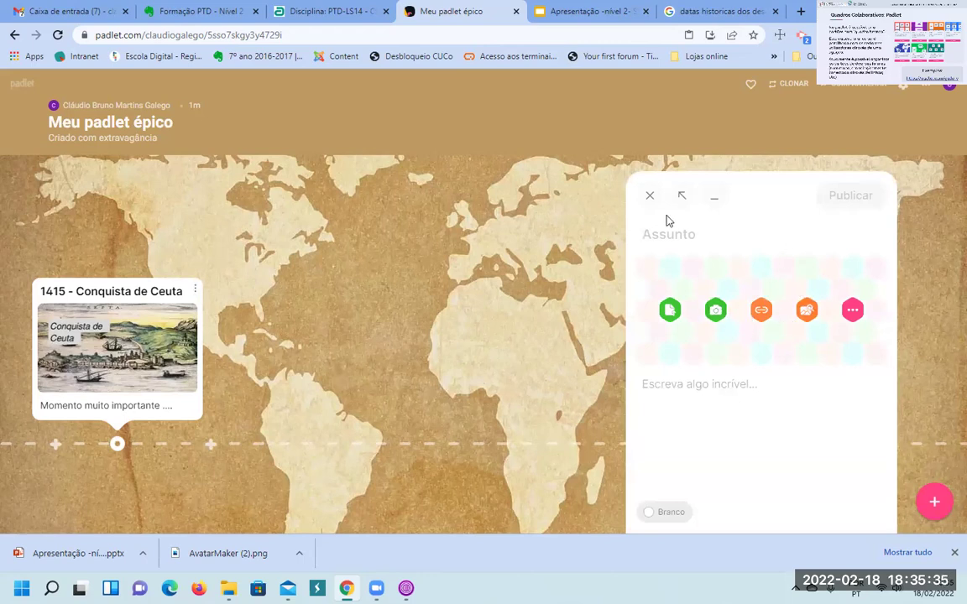
text(1418)
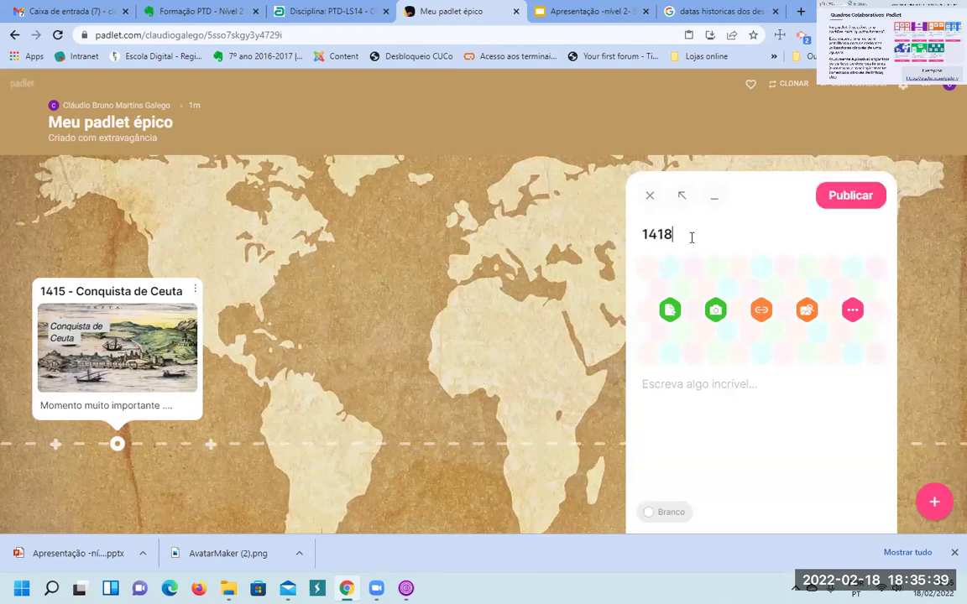
text( - descoberta da Madeira)
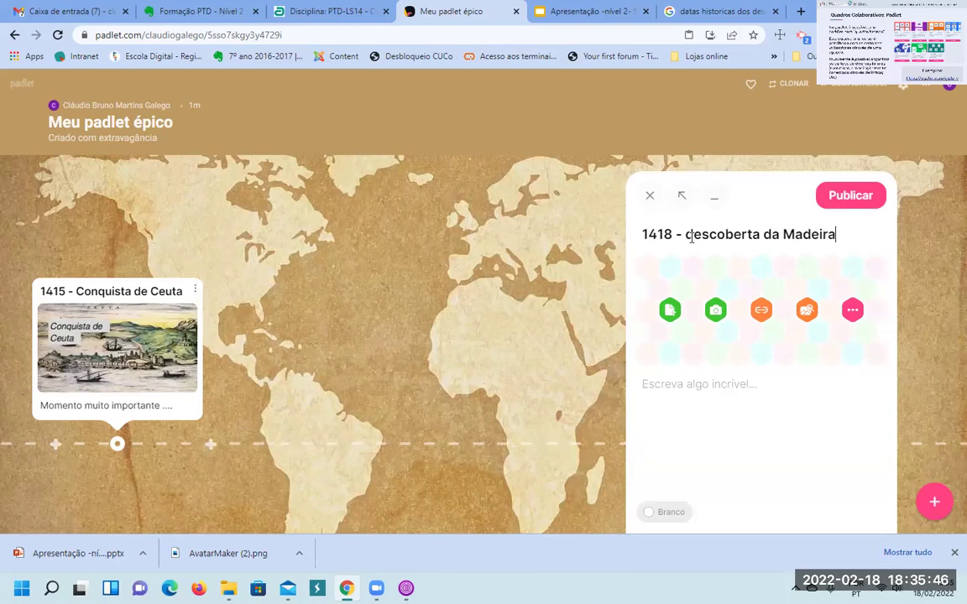
Step: Search images for the suggested "1418 - descoberta da Madeira", attach the "600 Anos da Descoberta" sailing-ship picture and publish the post
click(806, 311)
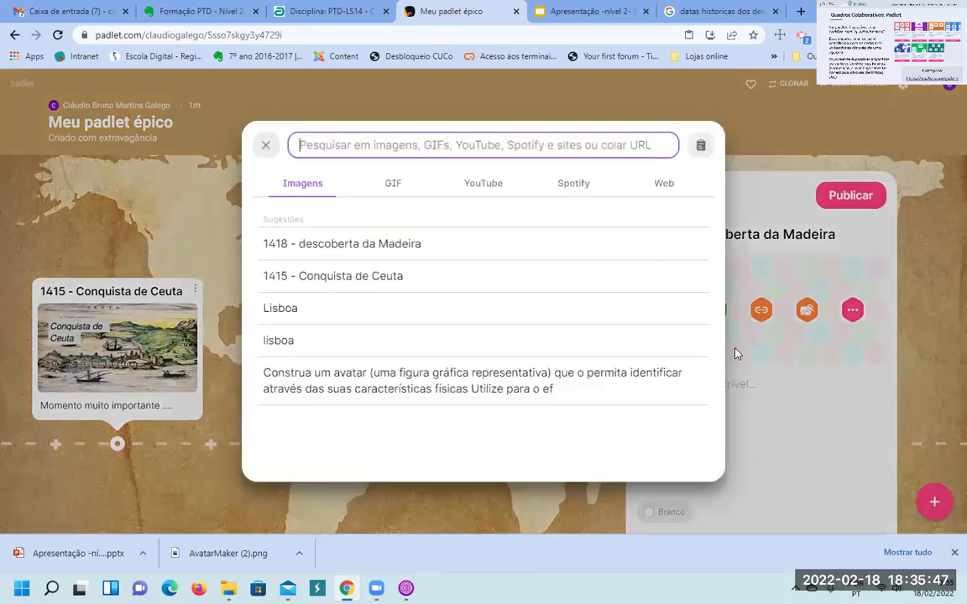
click(410, 239)
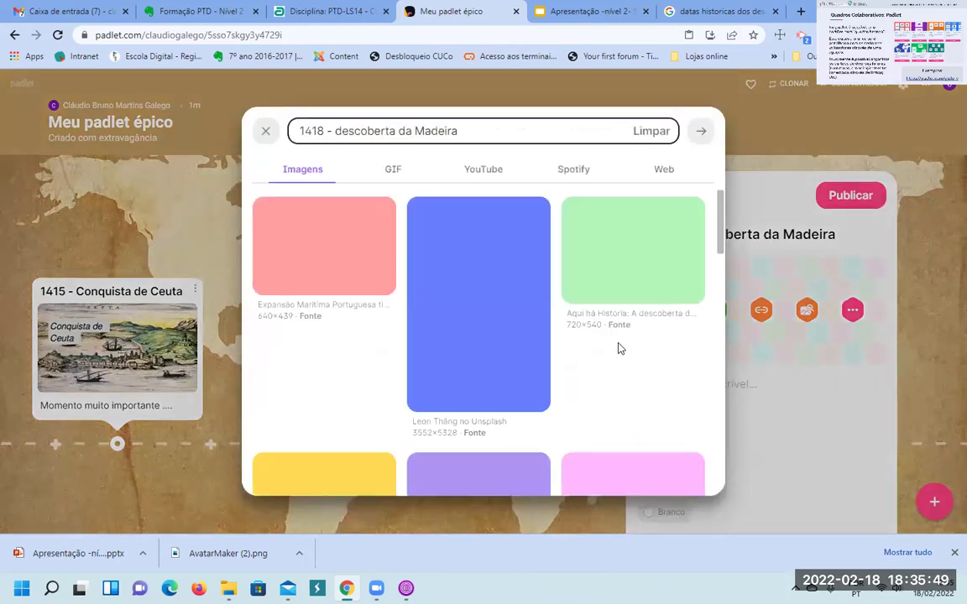
scroll(531, 335, down, 6)
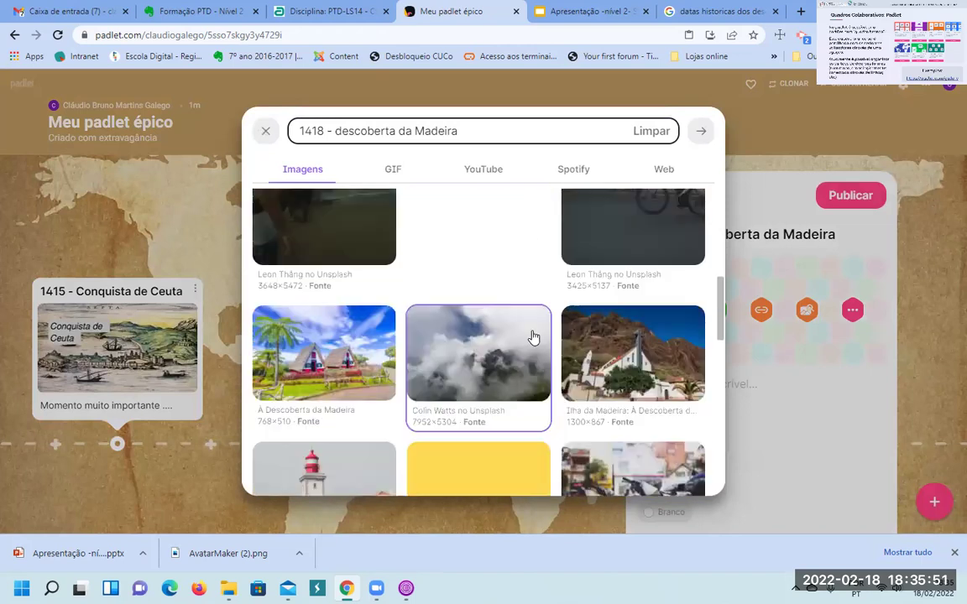
scroll(533, 337, down, 1)
scroll(535, 324, up, 1)
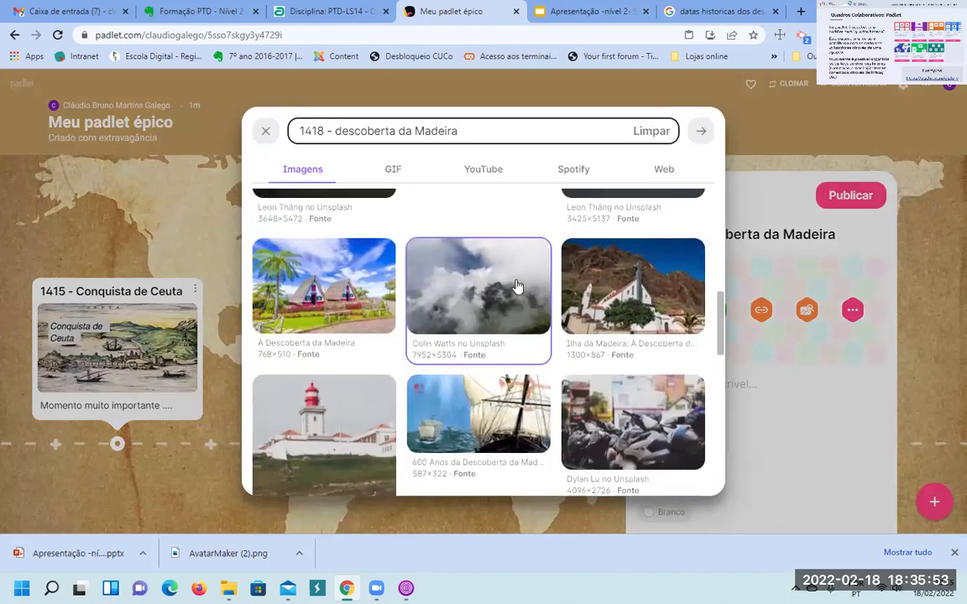
scroll(516, 283, down, 2)
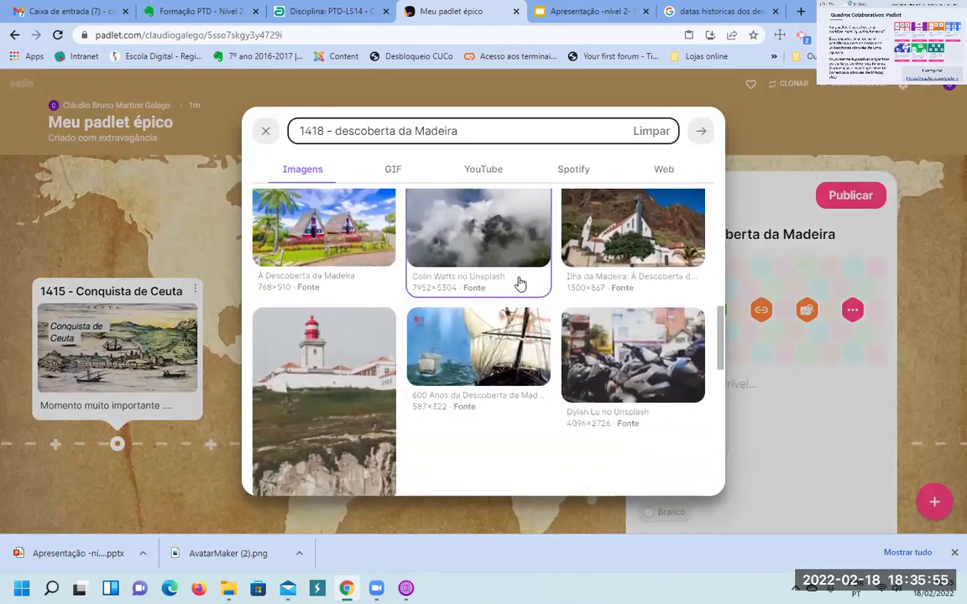
scroll(519, 283, down, 3)
scroll(517, 283, up, 3)
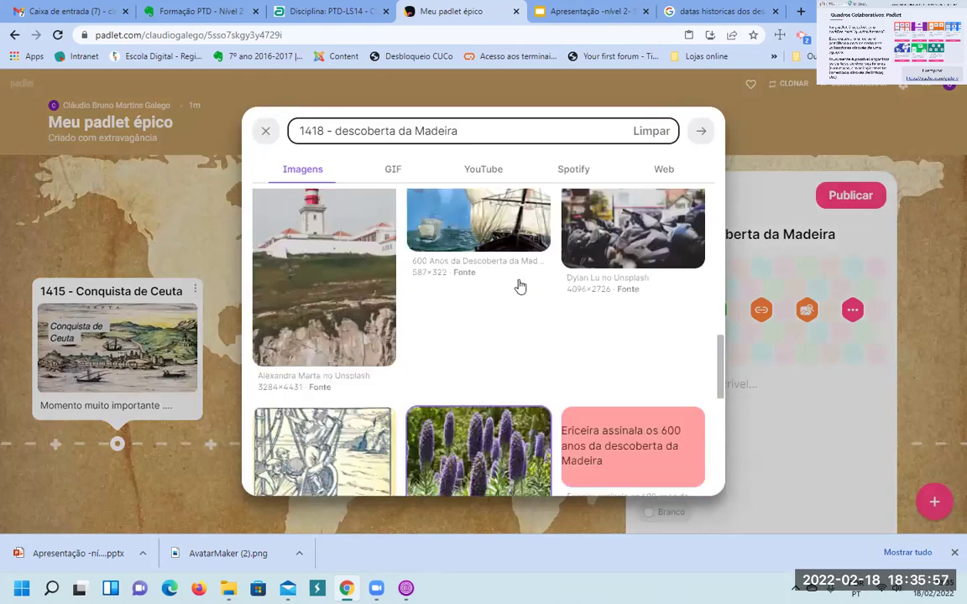
click(515, 330)
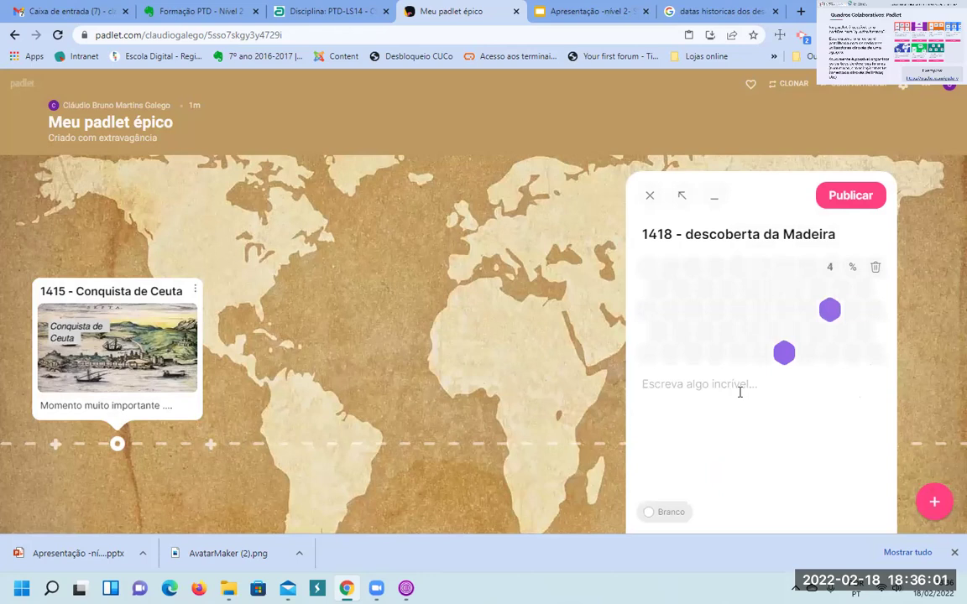
click(852, 195)
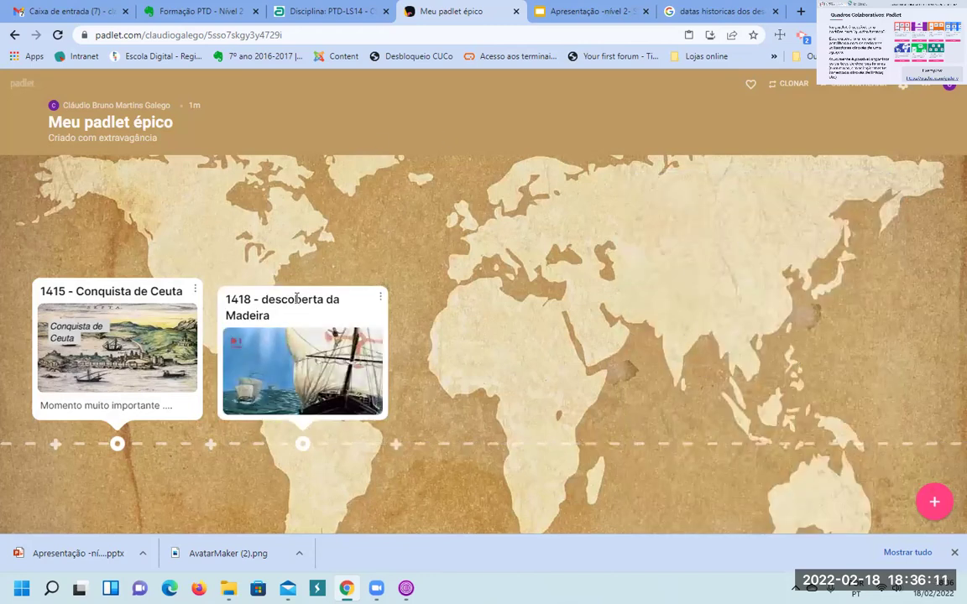
drag(117, 442, 96, 442)
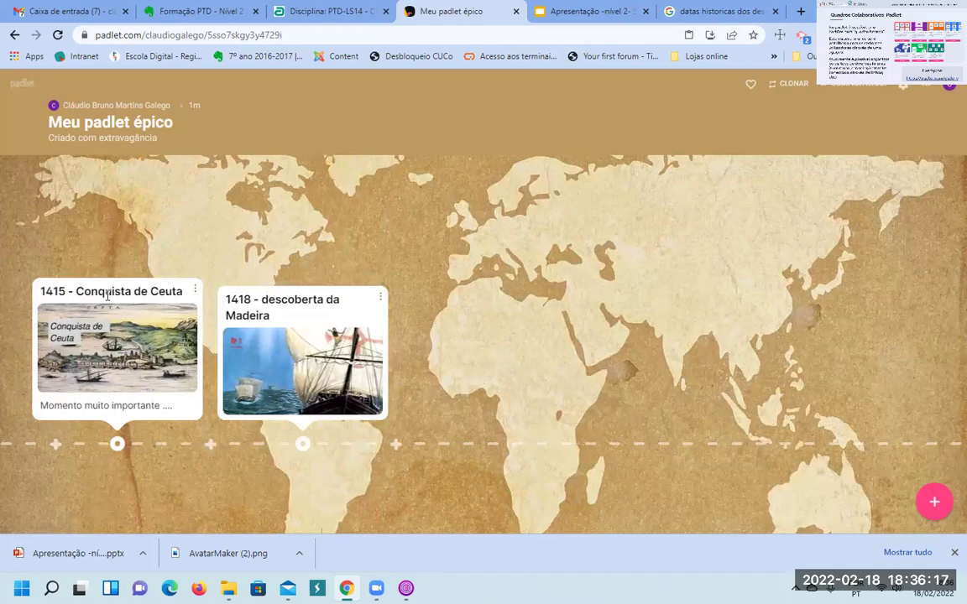